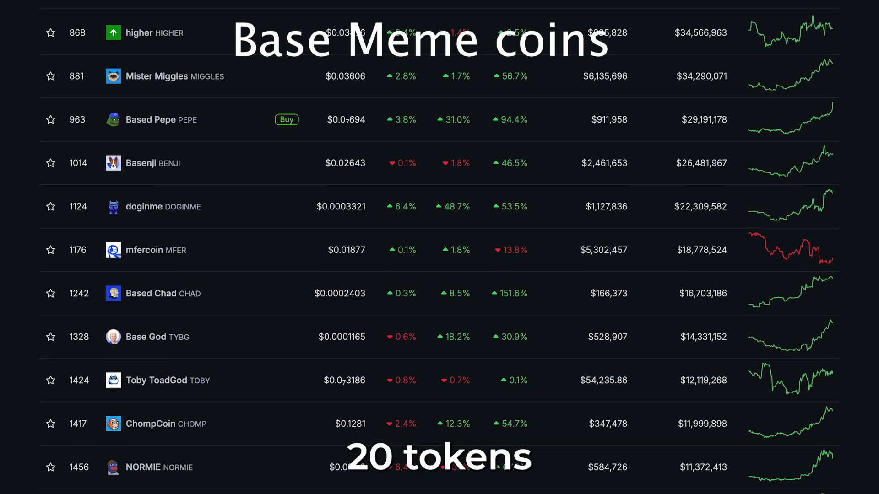
Scroll CoinGecko's Base and Solana meme coin lists down to the ~$10M market caps.
{"action": "scroll", "coordinate": [710, 467], "scroll_direction": "down", "scroll_amount": 4}
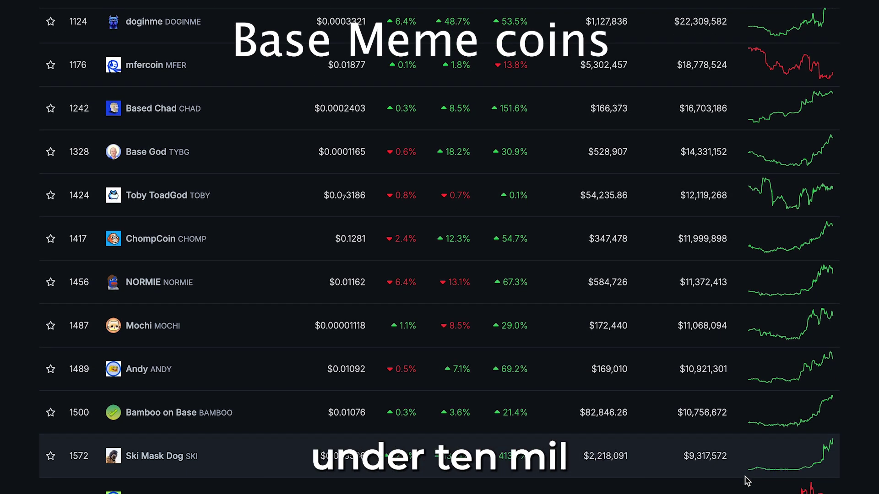
{"action": "scroll", "coordinate": [711, 467], "scroll_direction": "down", "scroll_amount": 1}
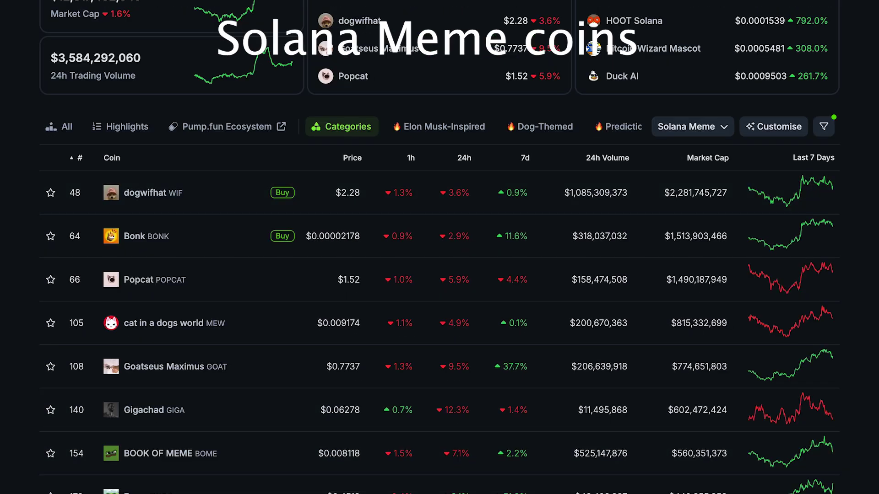
{"action": "scroll", "coordinate": [439, 247], "scroll_direction": "down", "scroll_amount": 2}
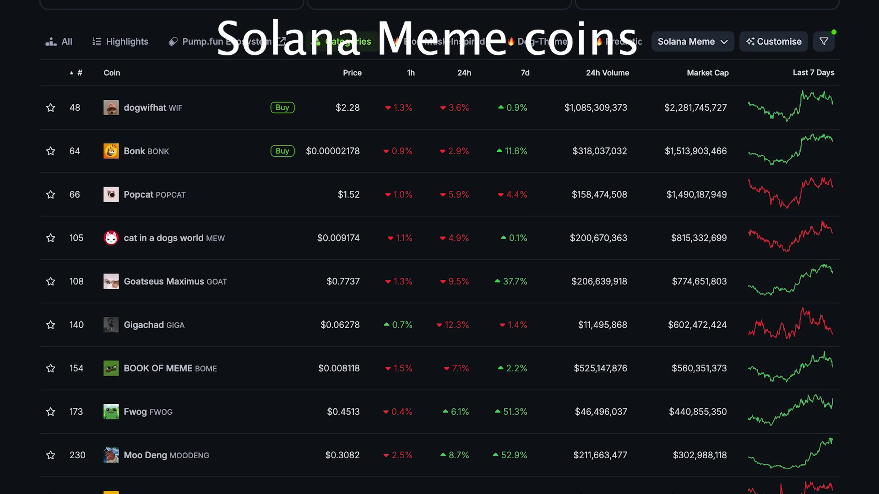
{"action": "scroll", "coordinate": [439, 247], "scroll_direction": "down", "scroll_amount": 20}
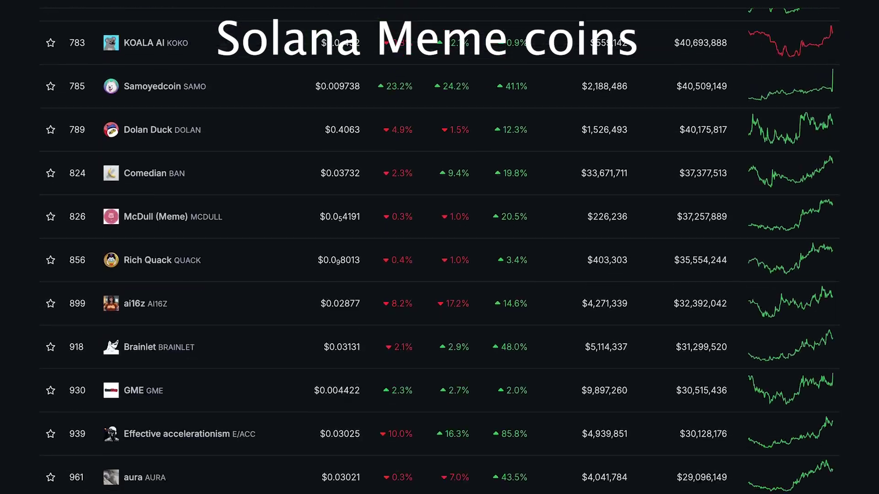
{"action": "scroll", "coordinate": [439, 248], "scroll_direction": "down", "scroll_amount": 20}
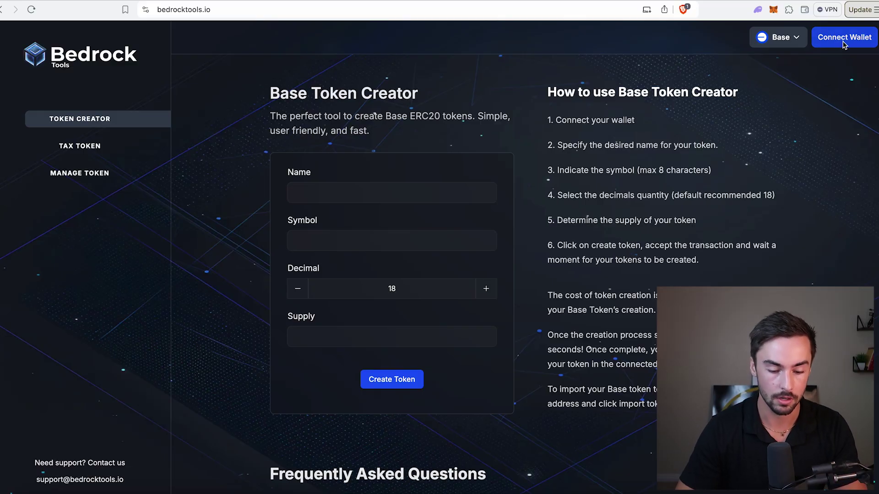
Connect the MetaMask account to Bedrock Tools' Base Token Creator and approve the connection.
{"action": "left_click", "coordinate": [840, 41]}
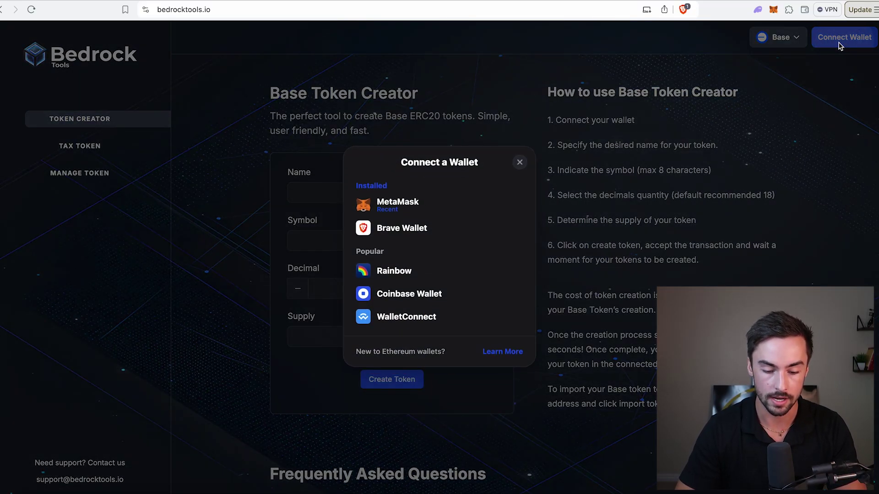
{"action": "left_click", "coordinate": [441, 204]}
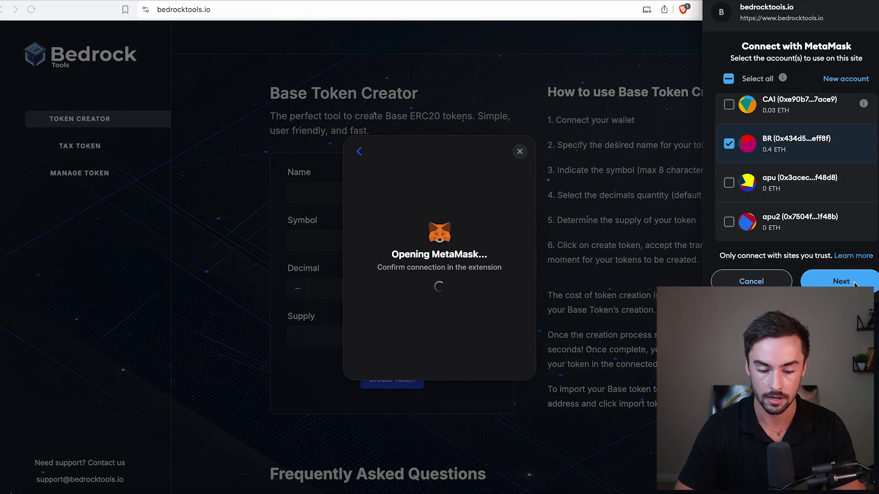
{"action": "left_click", "coordinate": [851, 282]}
{"action": "left_click", "coordinate": [841, 282]}
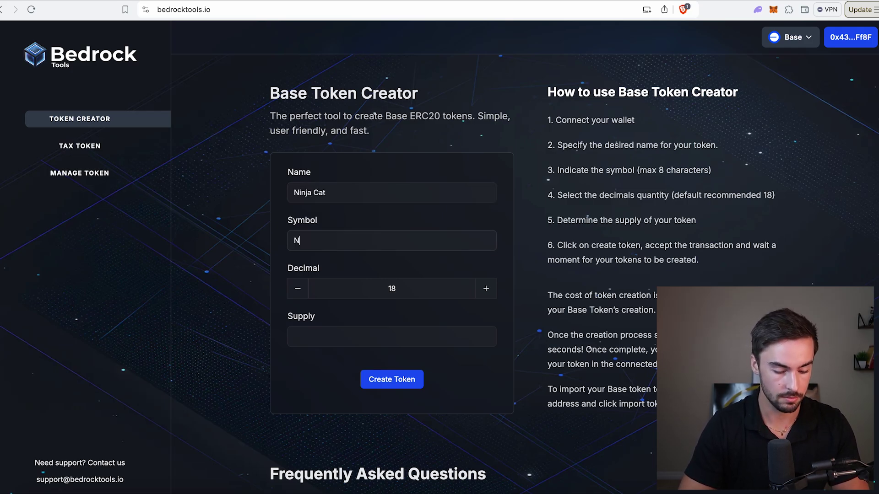
{"action": "type", "text": "CAT"}
{"action": "scroll", "coordinate": [382, 264], "scroll_direction": "down", "scroll_amount": 1}
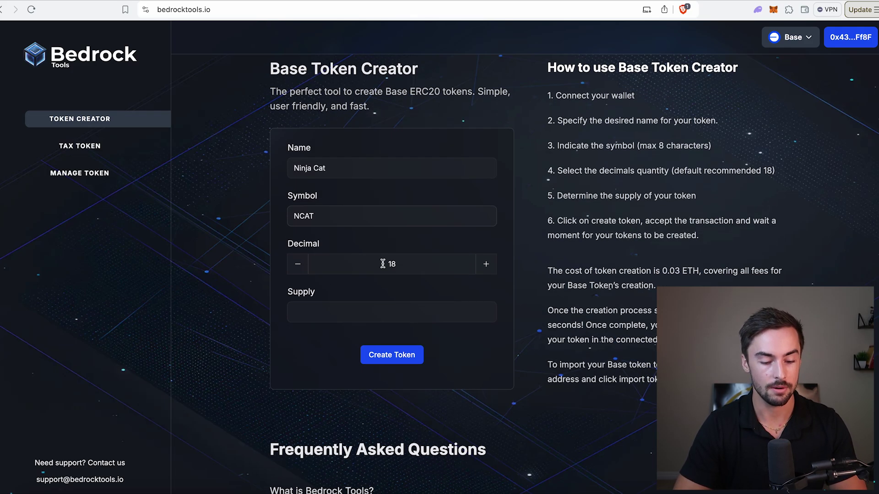
{"action": "left_click", "coordinate": [386, 315]}
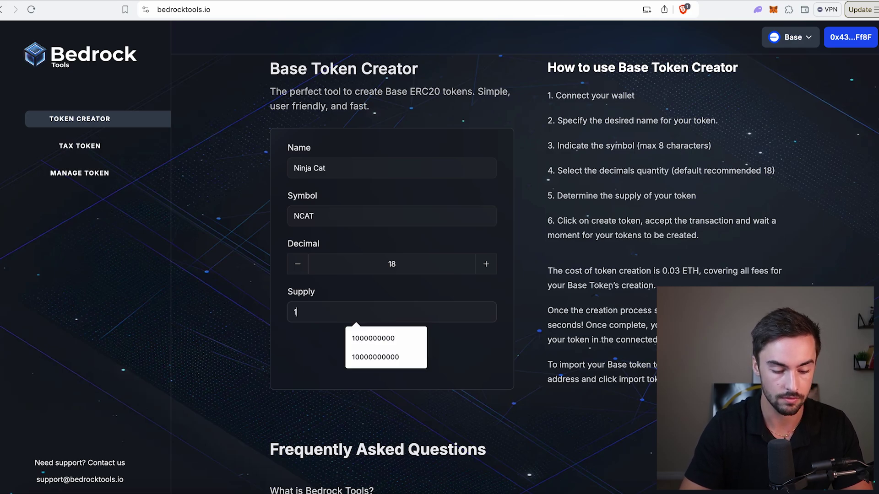
{"action": "type", "text": "1000000000"}
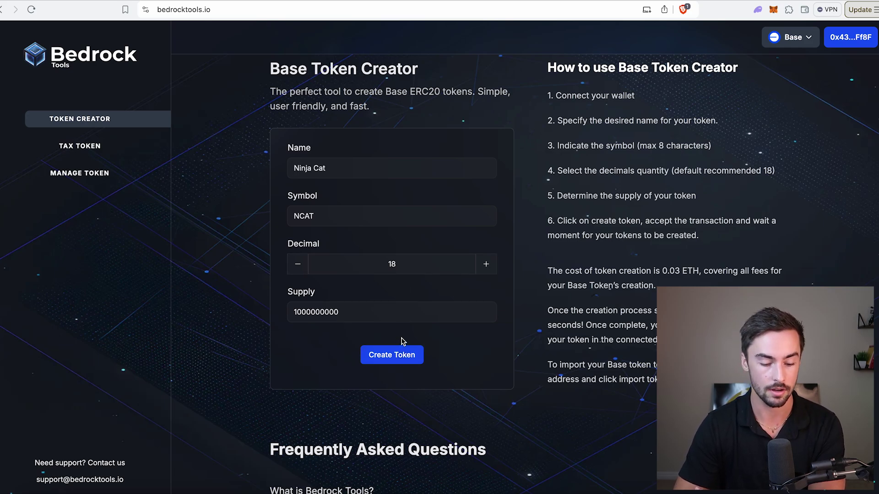
Create the NCAT token and confirm the 0.03 ETH creation transaction in MetaMask.
{"action": "left_click", "coordinate": [393, 356]}
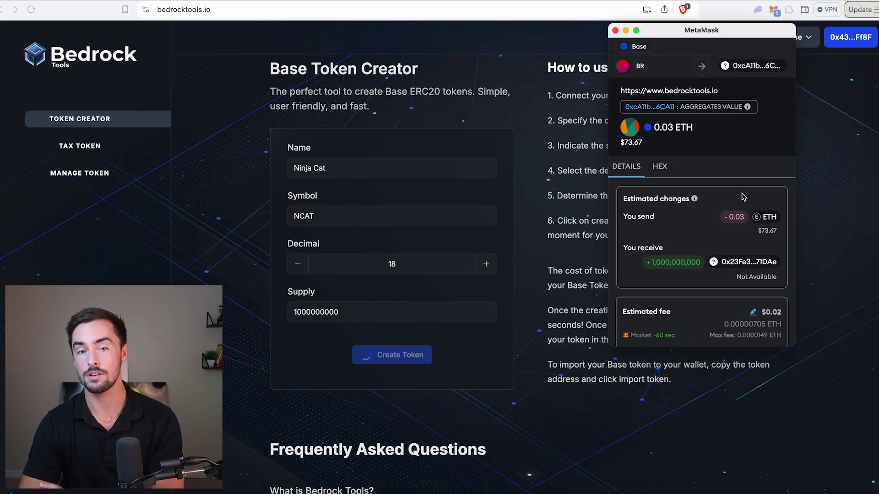
{"action": "scroll", "coordinate": [743, 197], "scroll_direction": "down", "scroll_amount": 2}
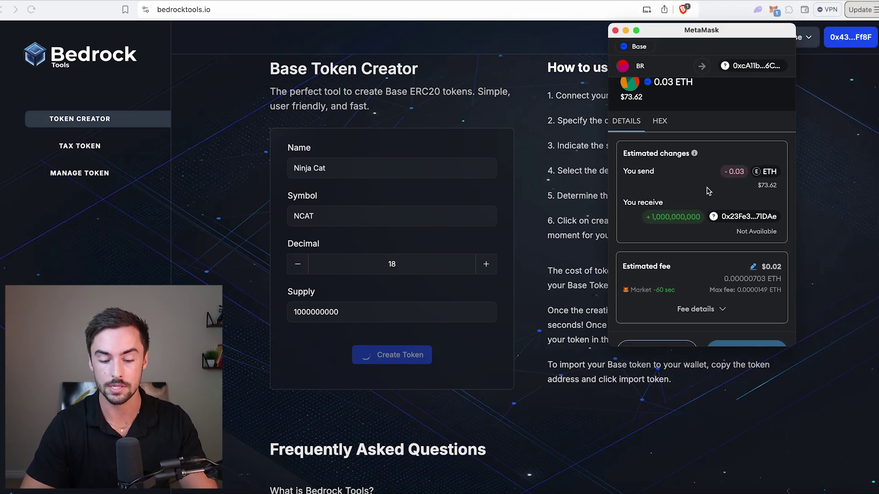
{"action": "mouse_move", "coordinate": [660, 223]}
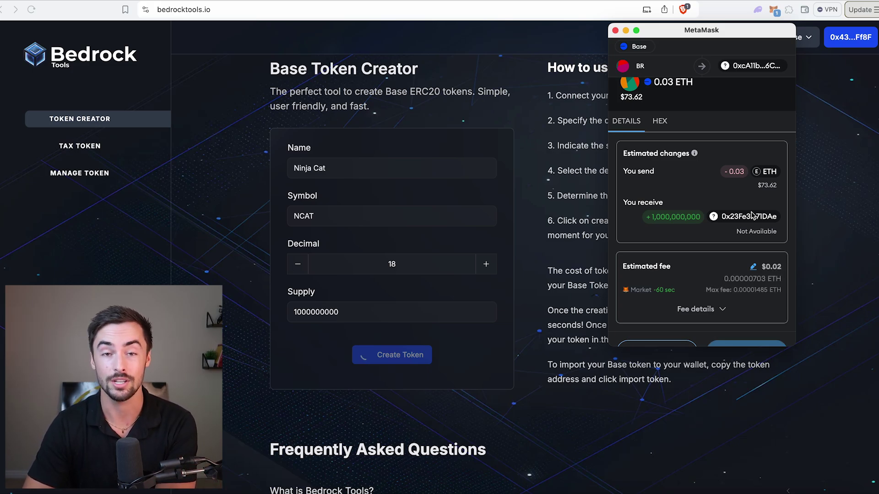
{"action": "scroll", "coordinate": [728, 247], "scroll_direction": "down", "scroll_amount": 1}
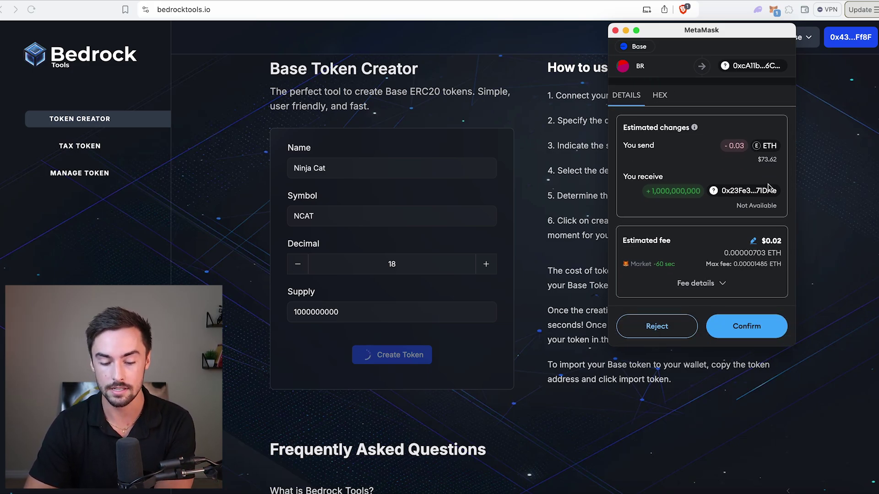
{"action": "left_click", "coordinate": [742, 324]}
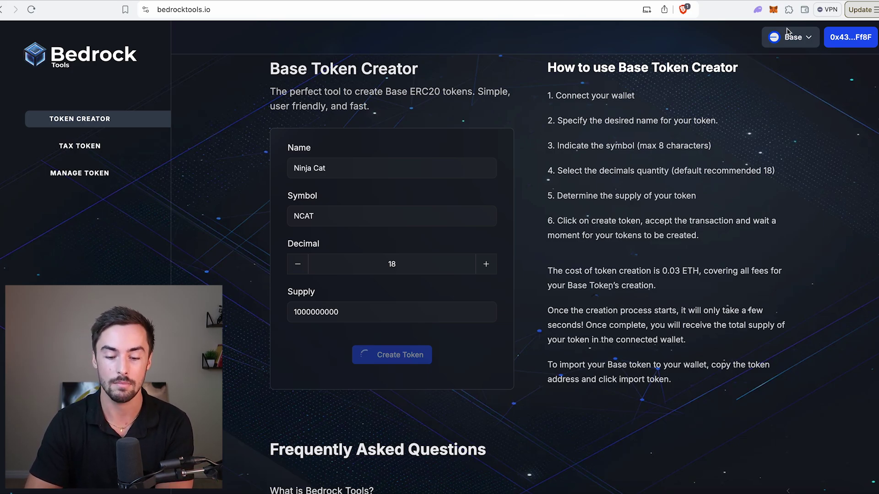
Review MetaMask's recent transaction activity, then begin importing a token into the wallet.
{"action": "left_click", "coordinate": [773, 10]}
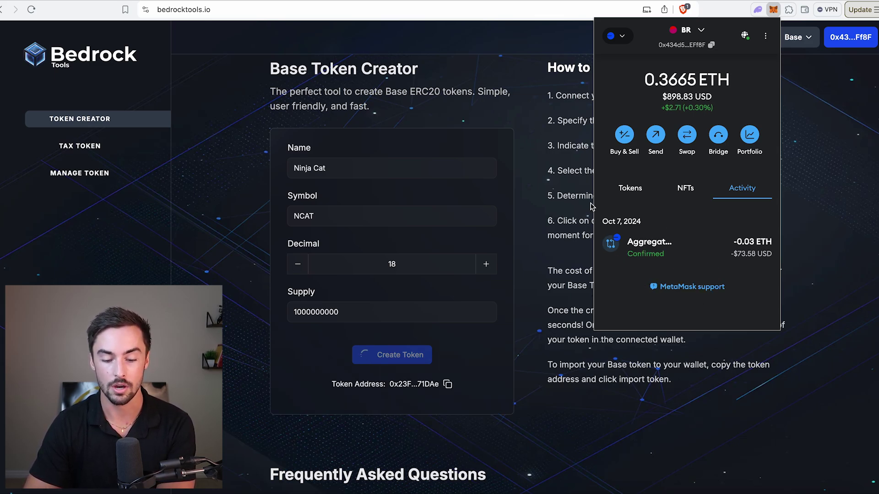
{"action": "left_click", "coordinate": [542, 225]}
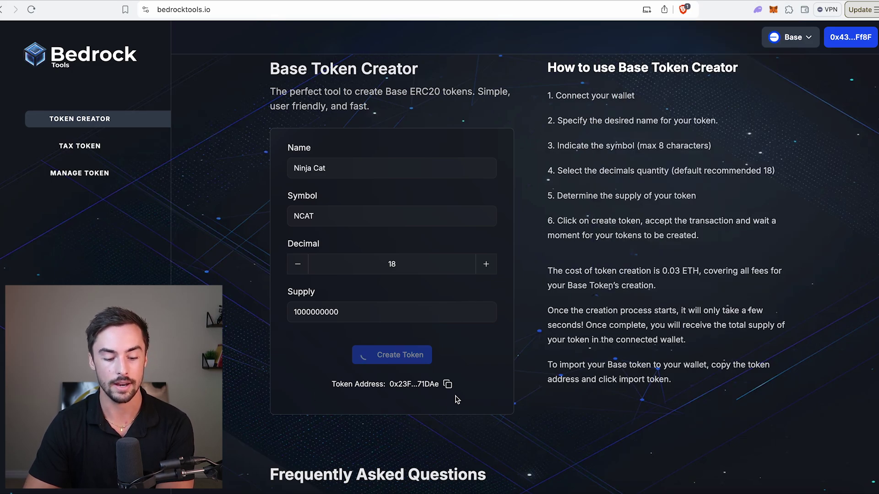
{"action": "left_click", "coordinate": [772, 10]}
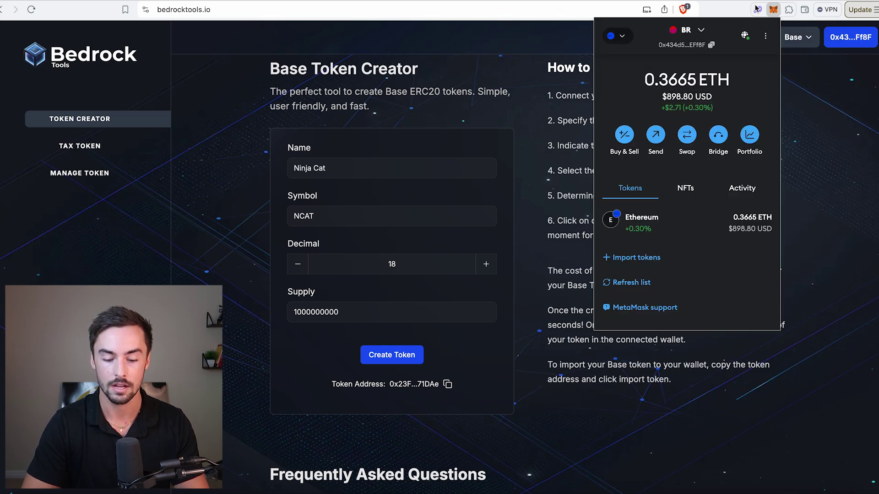
{"action": "left_click", "coordinate": [643, 258]}
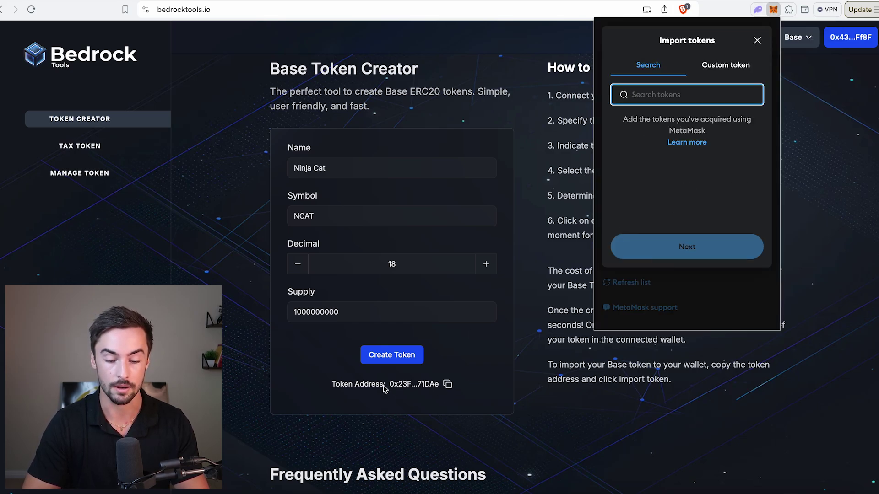
Import NCAT as a custom token from its pasted contract address and check its balance.
{"action": "left_click", "coordinate": [715, 64]}
{"action": "left_click", "coordinate": [663, 179]}
{"action": "key", "text": "super+v"}
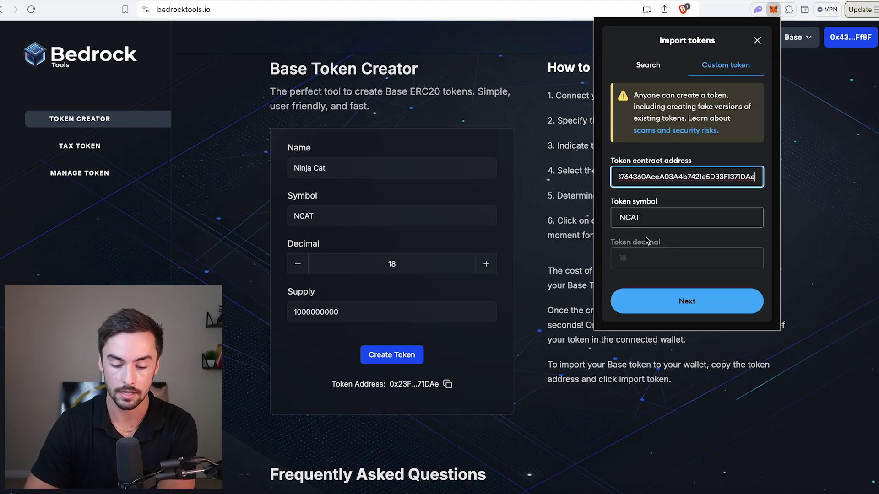
{"action": "left_click", "coordinate": [687, 303]}
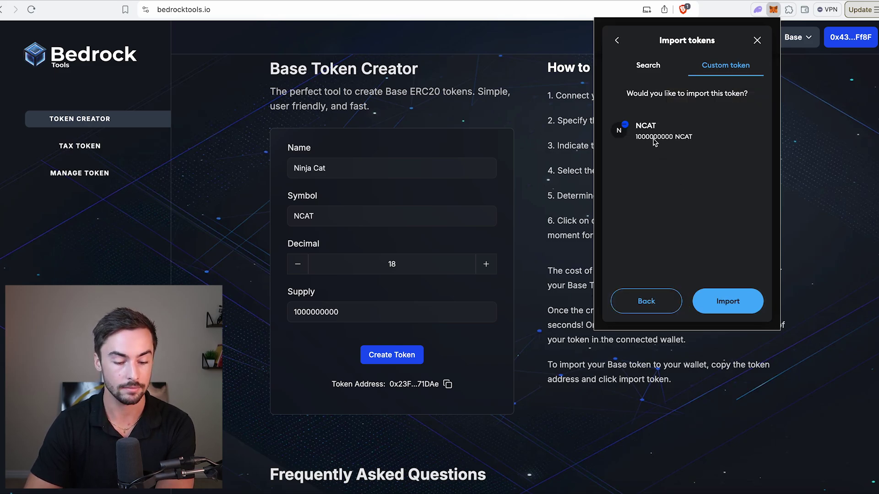
{"action": "left_click", "coordinate": [735, 306]}
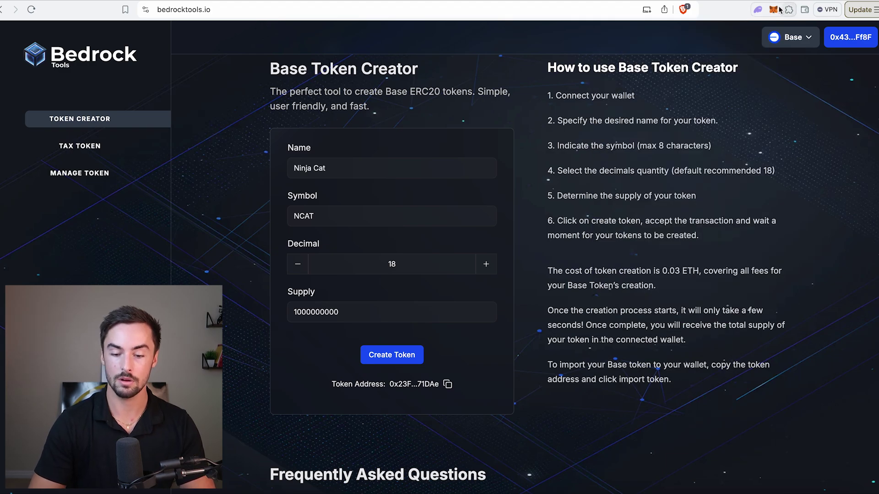
{"action": "left_click", "coordinate": [774, 9]}
Open the Burn LP Token page under Manage Token, then return to the Add Liquidity form.
{"action": "scroll", "coordinate": [708, 176], "scroll_direction": "down", "scroll_amount": 1}
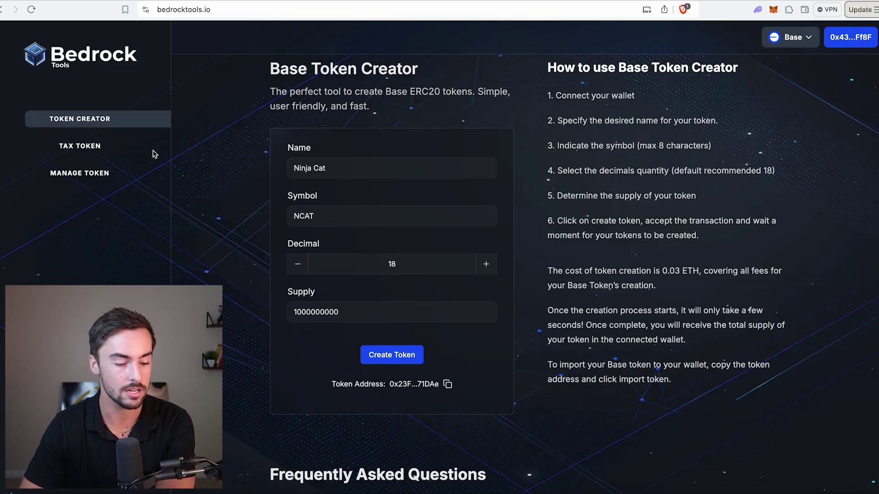
{"action": "left_click", "coordinate": [99, 173]}
{"action": "scroll", "coordinate": [99, 183], "scroll_direction": "down", "scroll_amount": 1}
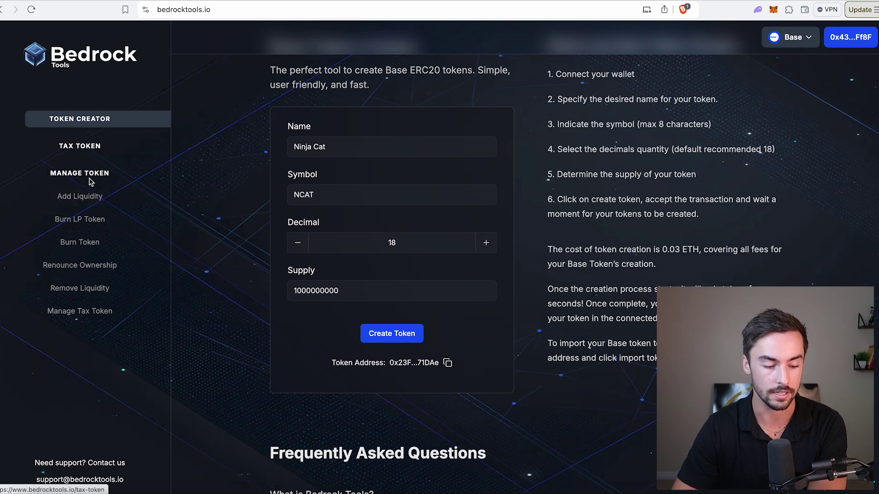
{"action": "left_click", "coordinate": [85, 196]}
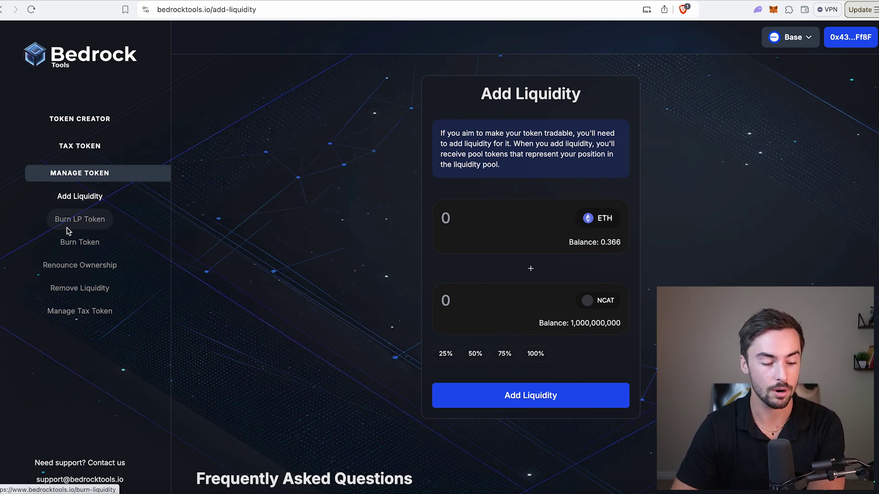
{"action": "left_click", "coordinate": [97, 230]}
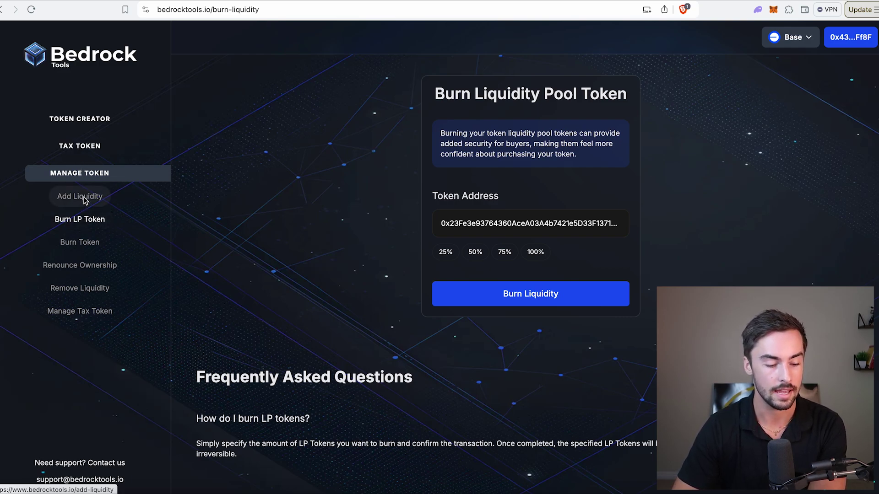
{"action": "left_click", "coordinate": [84, 199]}
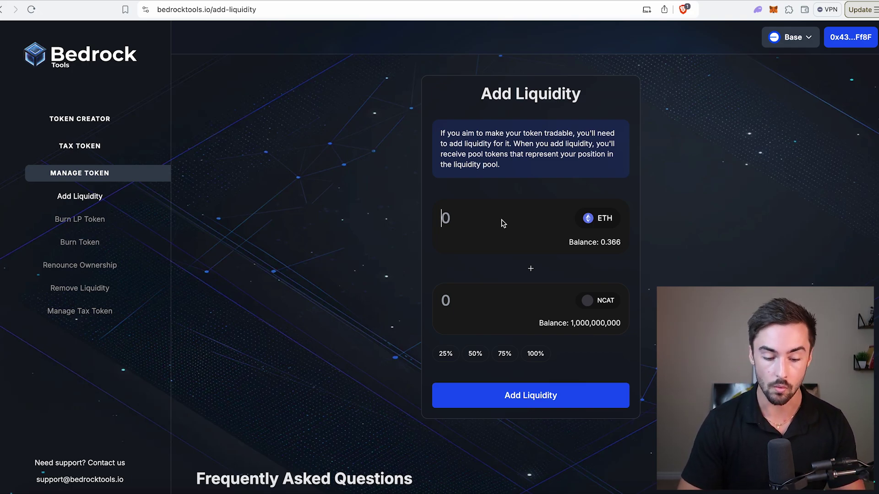
{"action": "type", "text": "1"}
{"action": "left_click", "coordinate": [472, 297]}
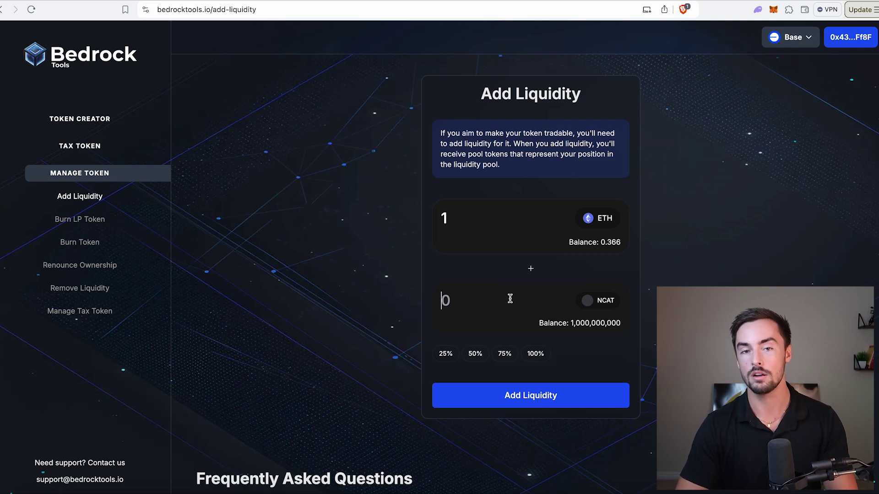
{"action": "key", "text": "super+v"}
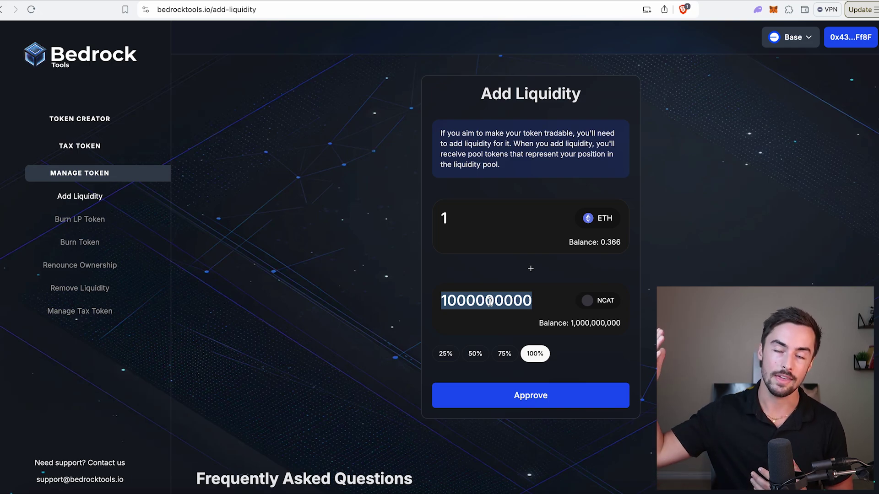
{"action": "left_click", "coordinate": [459, 252]}
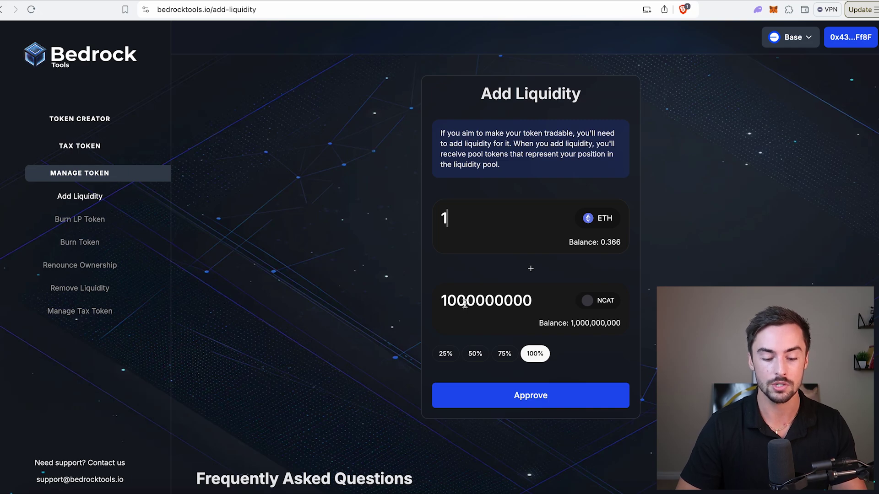
{"action": "left_click_drag", "start_coordinate": [467, 304], "coordinate": [438, 306]}
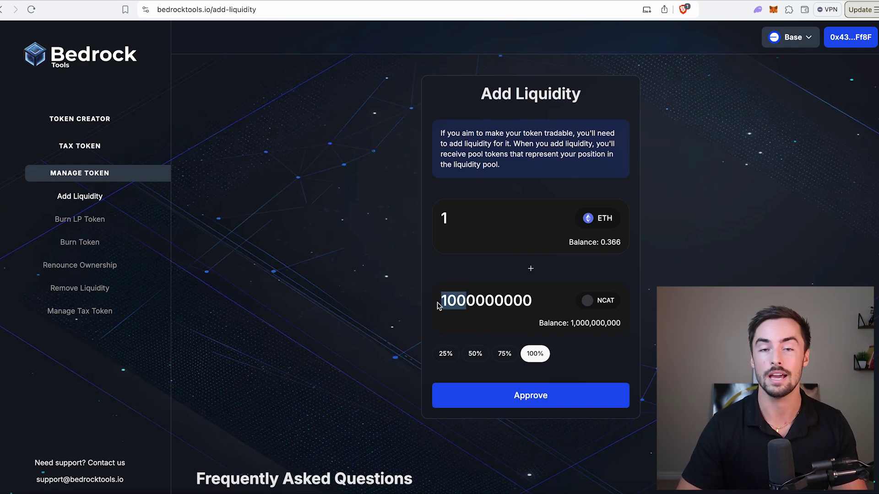
{"action": "type", "text": "95"}
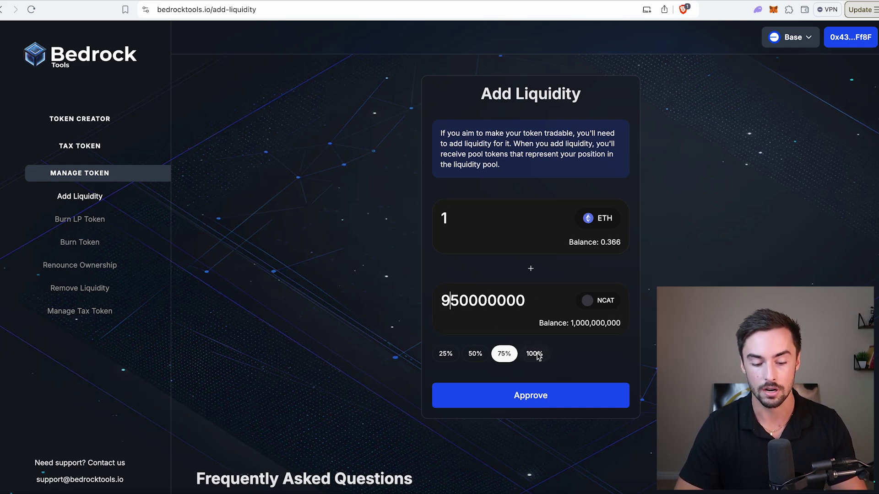
{"action": "left_click", "coordinate": [536, 354]}
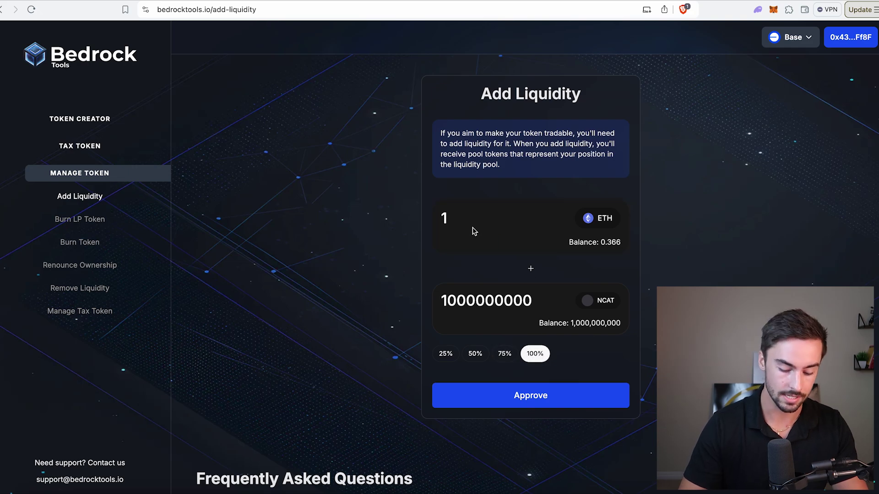
{"action": "left_click", "coordinate": [442, 219]}
{"action": "type", "text": ".0000"}
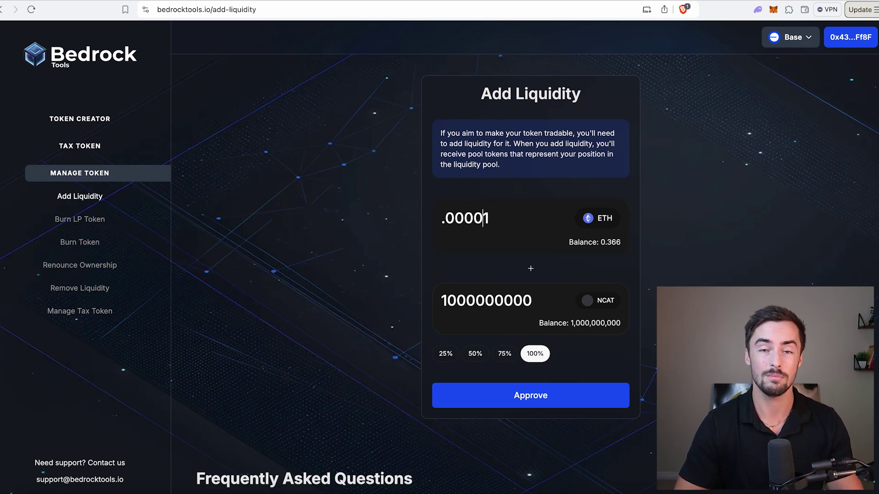
{"action": "key", "text": "super+z"}
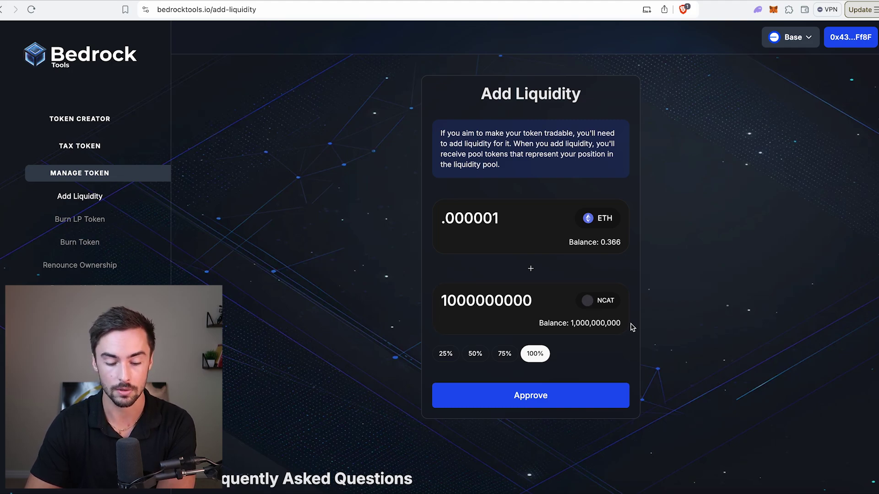
{"action": "left_click", "coordinate": [532, 399]}
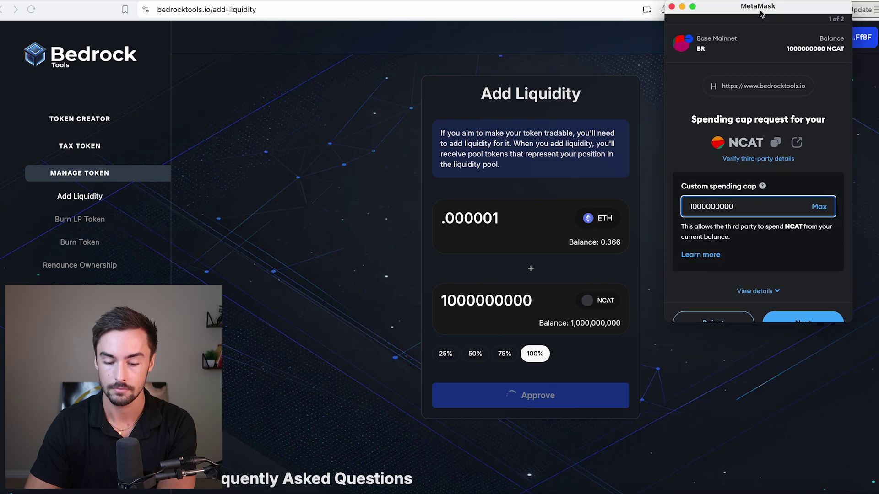
{"action": "left_click_drag", "start_coordinate": [760, 13], "coordinate": [752, 18]}
{"action": "scroll", "coordinate": [737, 160], "scroll_direction": "down", "scroll_amount": 2}
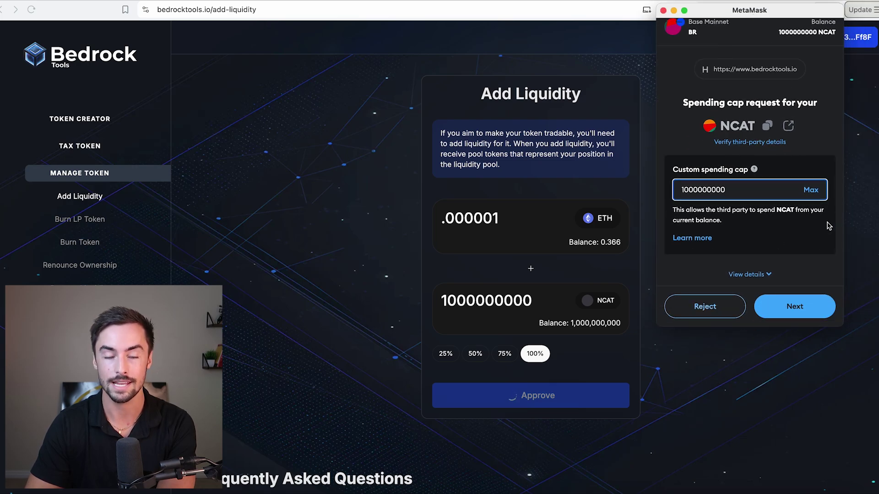
{"action": "left_click", "coordinate": [796, 306]}
{"action": "left_click", "coordinate": [799, 308]}
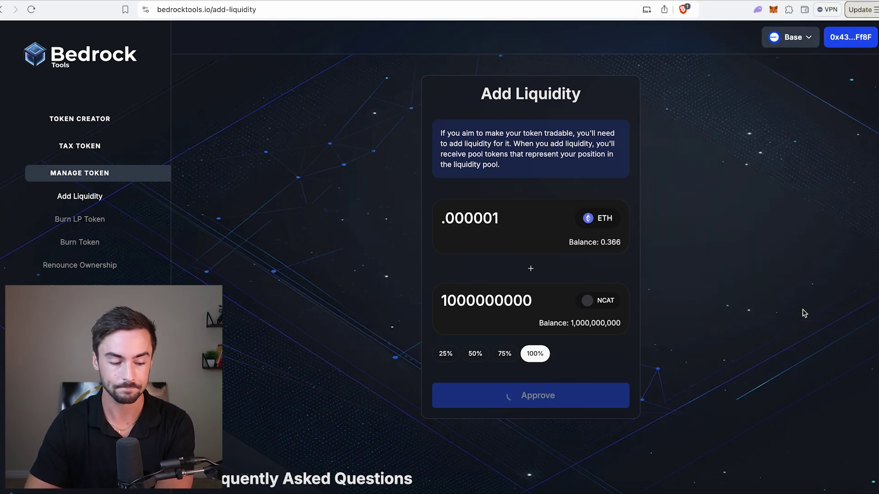
{"action": "scroll", "coordinate": [804, 313], "scroll_direction": "down", "scroll_amount": 1}
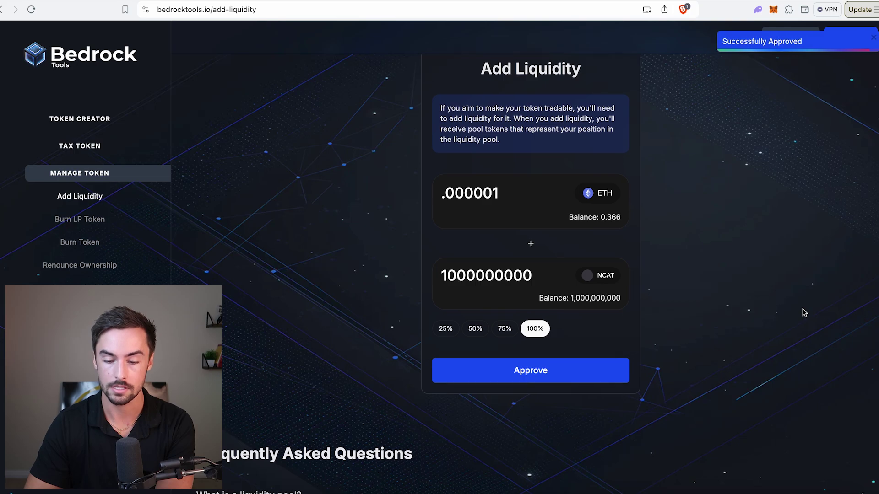
{"action": "scroll", "coordinate": [510, 389], "scroll_direction": "up", "scroll_amount": 1}
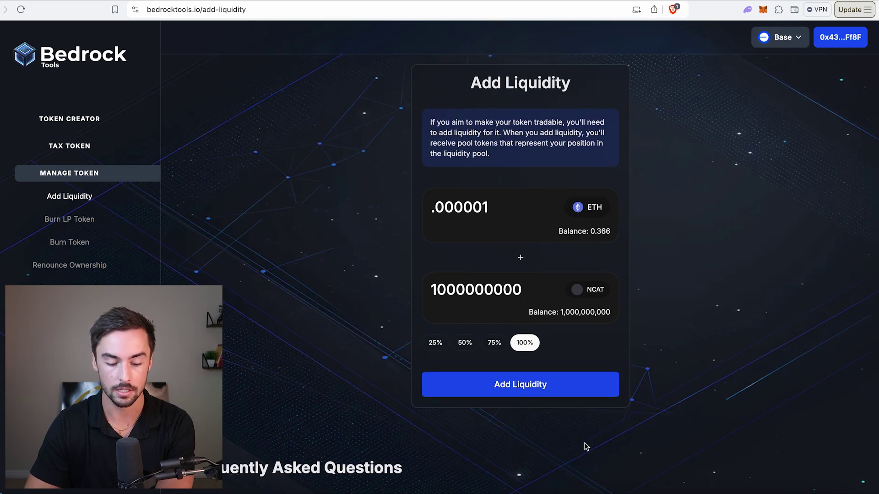
Add 0.000001 ETH and 1,000,000,000 NCAT liquidity for 31.62 pool tokens via MetaMask.
{"action": "left_click", "coordinate": [499, 386]}
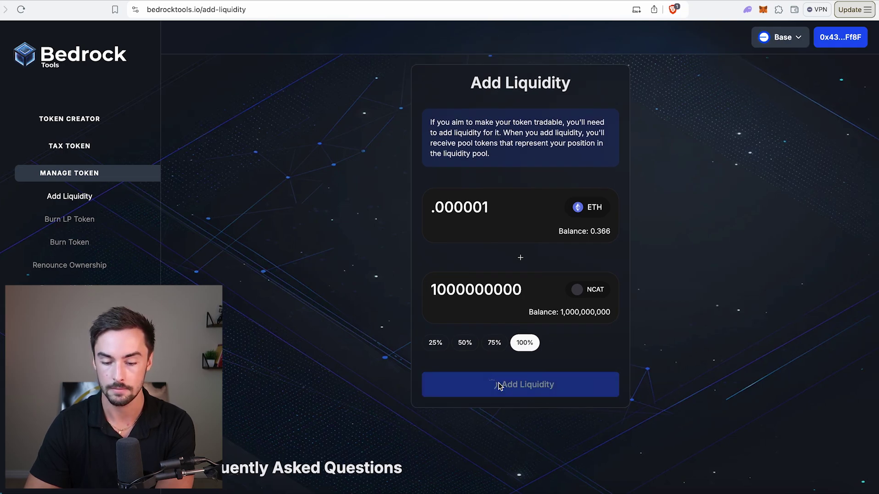
{"action": "scroll", "coordinate": [827, 182], "scroll_direction": "down", "scroll_amount": 1}
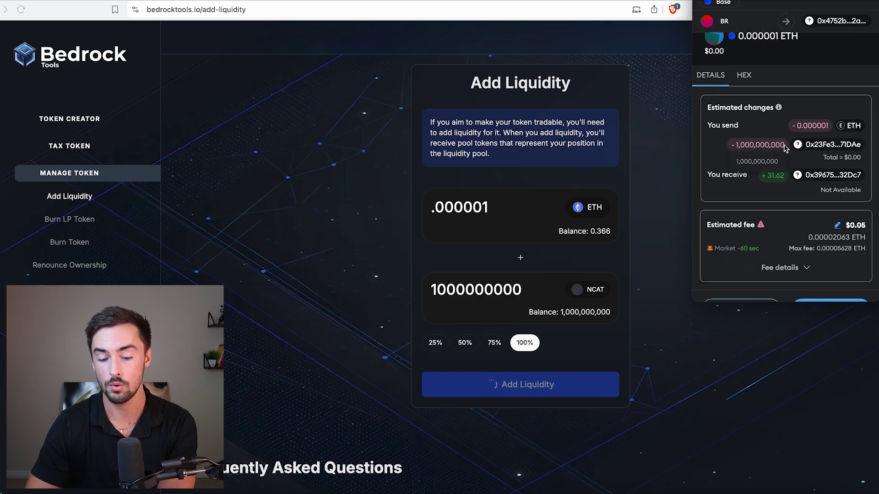
{"action": "mouse_move", "coordinate": [773, 182]}
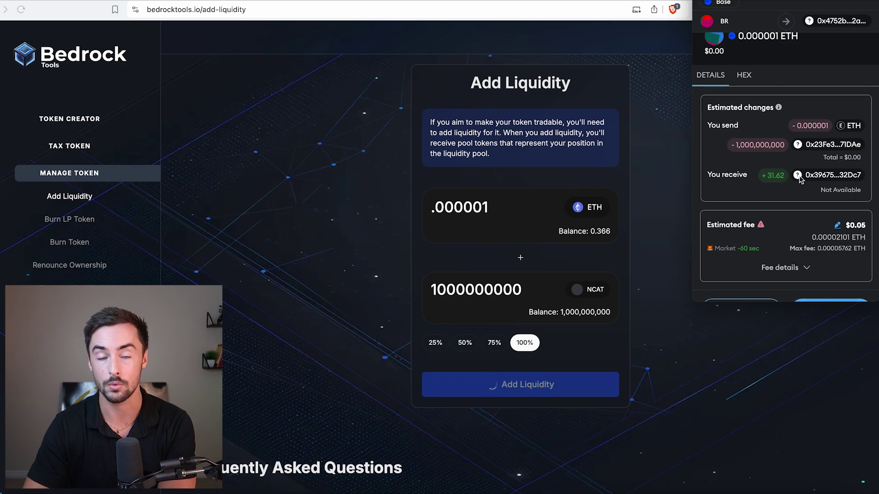
{"action": "scroll", "coordinate": [824, 274], "scroll_direction": "down", "scroll_amount": 1}
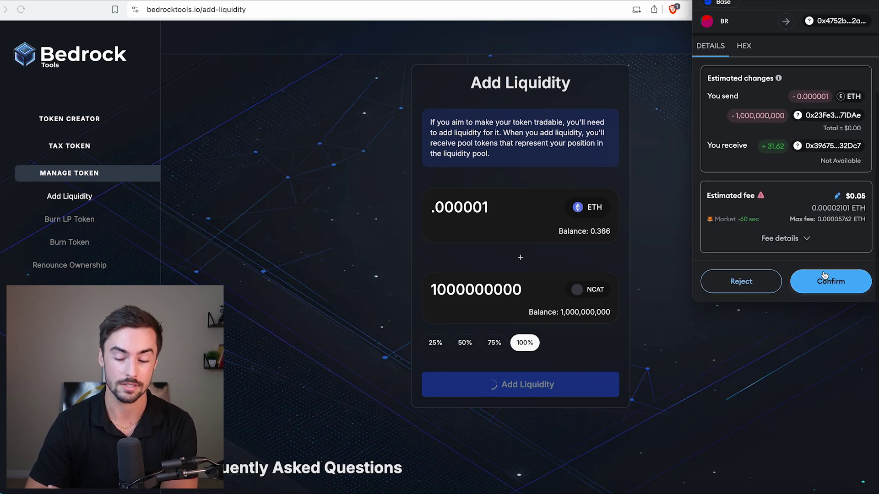
{"action": "left_click", "coordinate": [833, 288]}
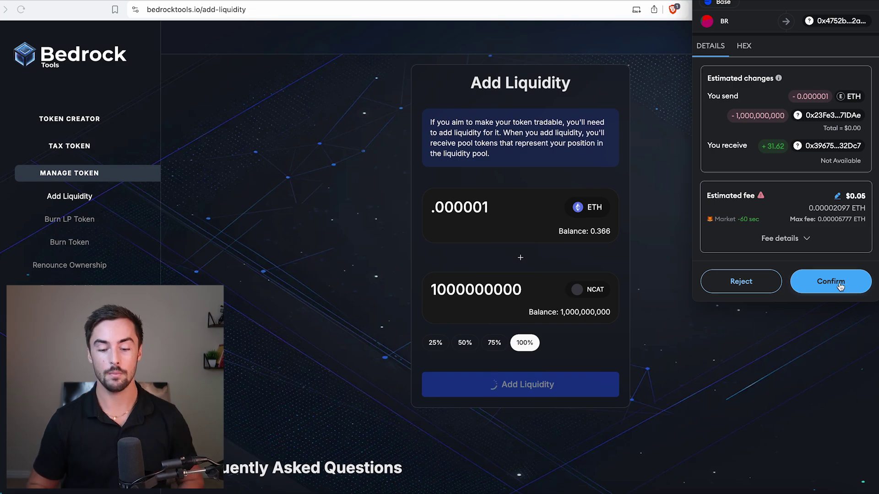
{"action": "left_click", "coordinate": [841, 284]}
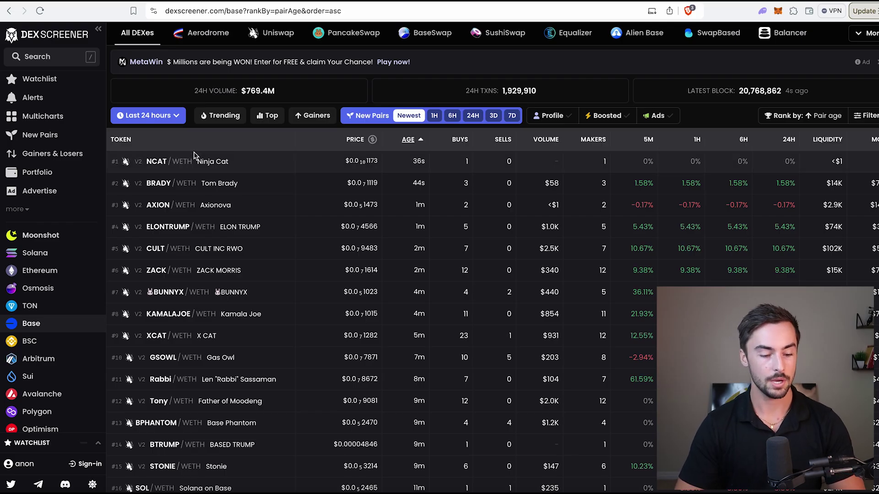
Open the NCAT / Ninja Cat pair from DEX Screener's Base new pairs list in a new tab.
{"action": "right_click", "coordinate": [215, 164]}
{"action": "left_click", "coordinate": [228, 170]}
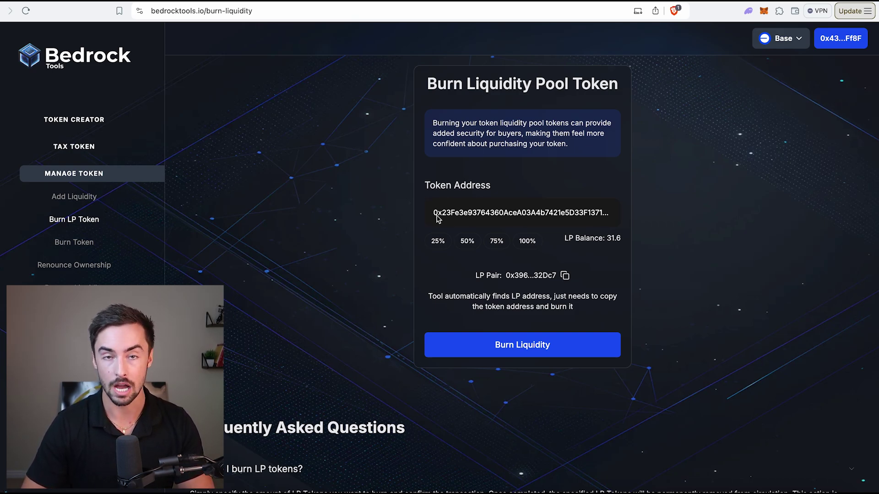
Burn 100% of the 31.6 NCAT LP tokens and confirm the burn in MetaMask.
{"action": "left_click", "coordinate": [533, 244]}
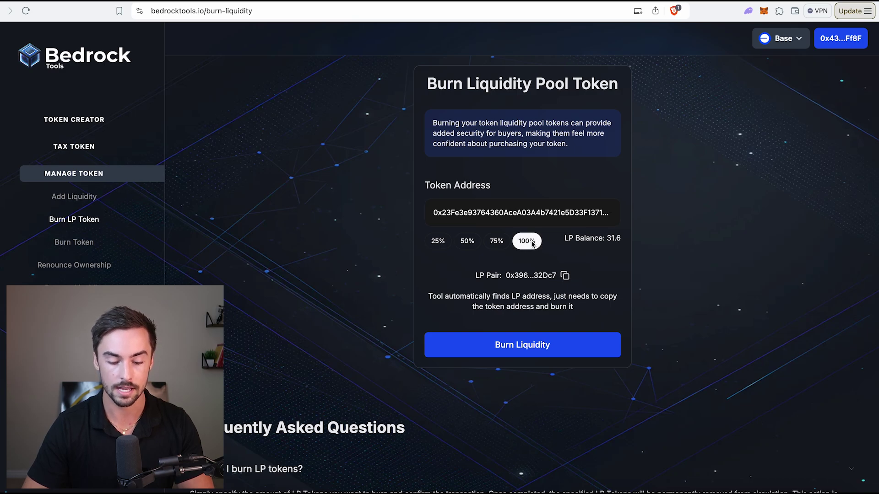
{"action": "left_click", "coordinate": [531, 350]}
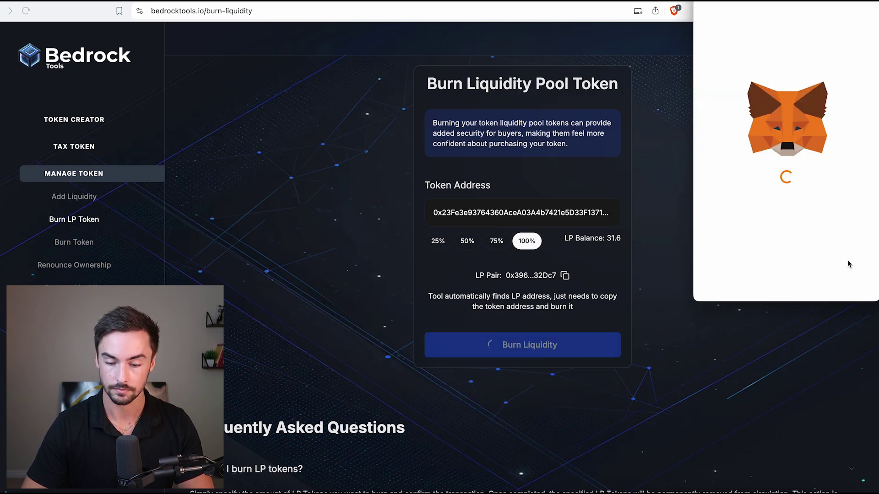
{"action": "scroll", "coordinate": [846, 288], "scroll_direction": "down", "scroll_amount": 1}
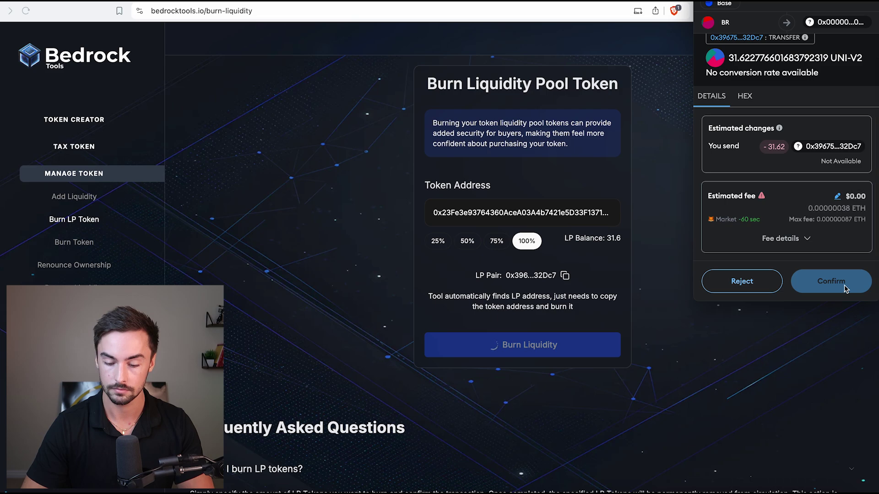
{"action": "left_click", "coordinate": [846, 290]}
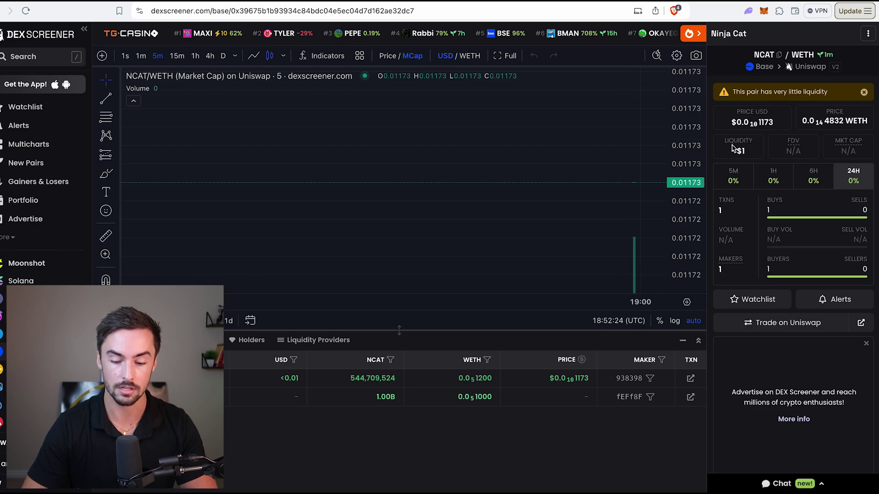
Expand the NCAT pair's Go+ Security checklist, then go to Bedrock's Renounce Ownership page.
{"action": "scroll", "coordinate": [820, 215], "scroll_direction": "down", "scroll_amount": 8}
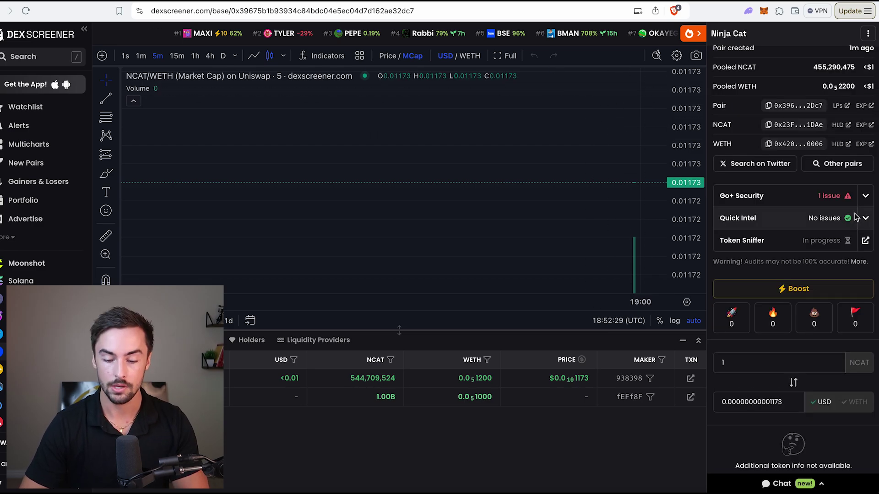
{"action": "left_click", "coordinate": [822, 196]}
{"action": "mouse_move", "coordinate": [723, 220]}
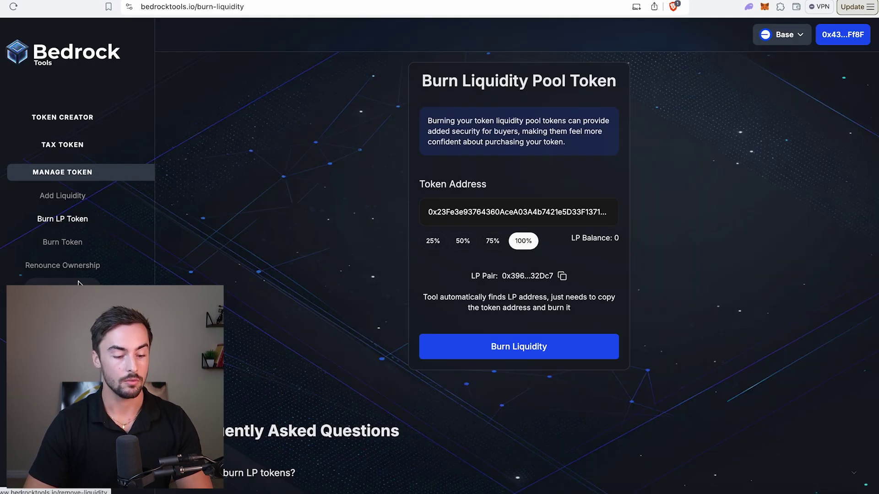
{"action": "left_click", "coordinate": [78, 270]}
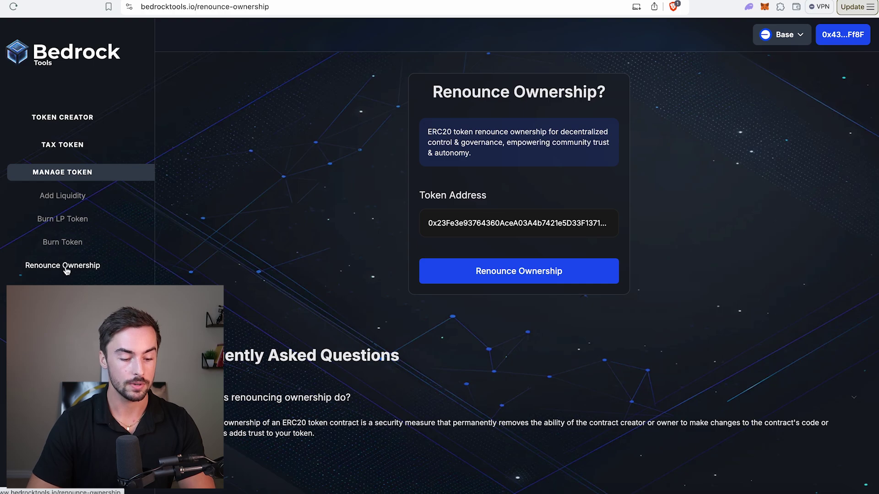
Renounce ownership of the NCAT contract and confirm the transaction in MetaMask.
{"action": "left_click", "coordinate": [493, 271]}
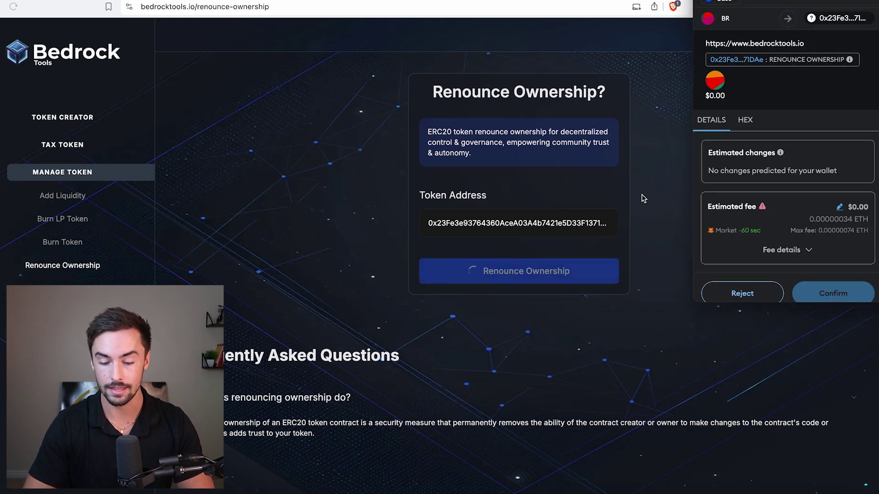
{"action": "scroll", "coordinate": [851, 246], "scroll_direction": "down", "scroll_amount": 1}
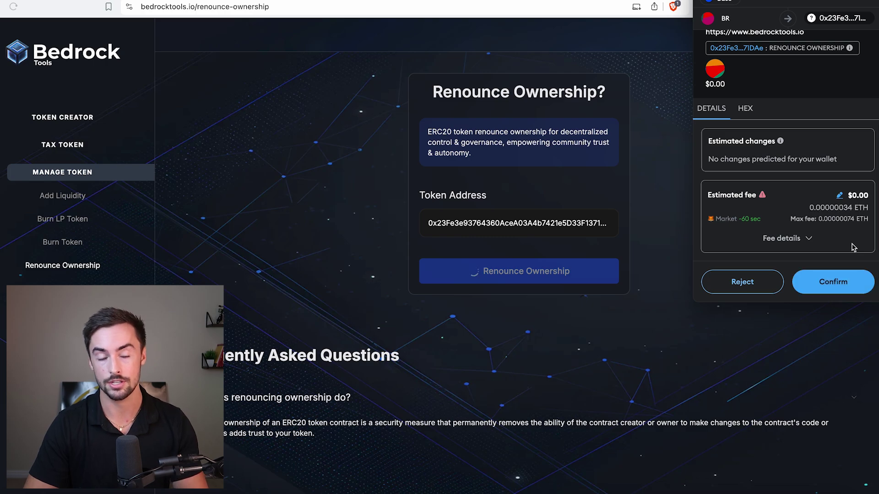
{"action": "left_click", "coordinate": [843, 277]}
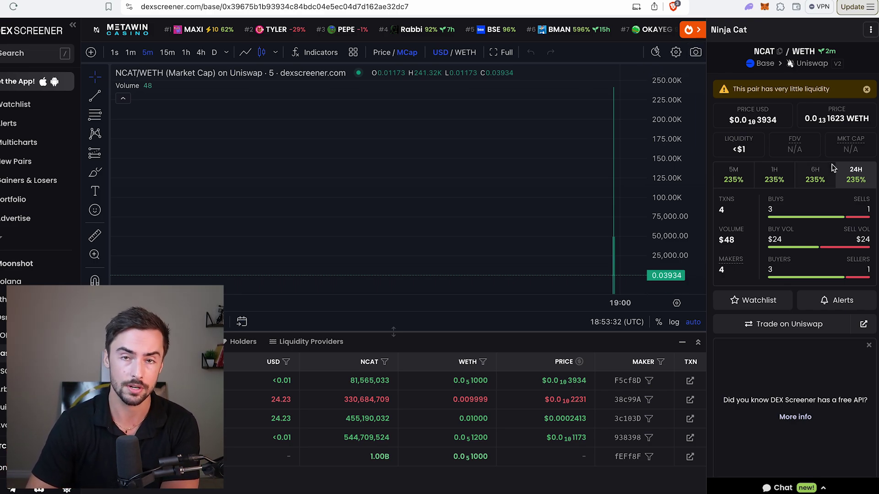
Copy the Ninja Cat contract address from the top of DEX Screener's info panel.
{"action": "scroll", "coordinate": [832, 169], "scroll_direction": "down", "scroll_amount": 10}
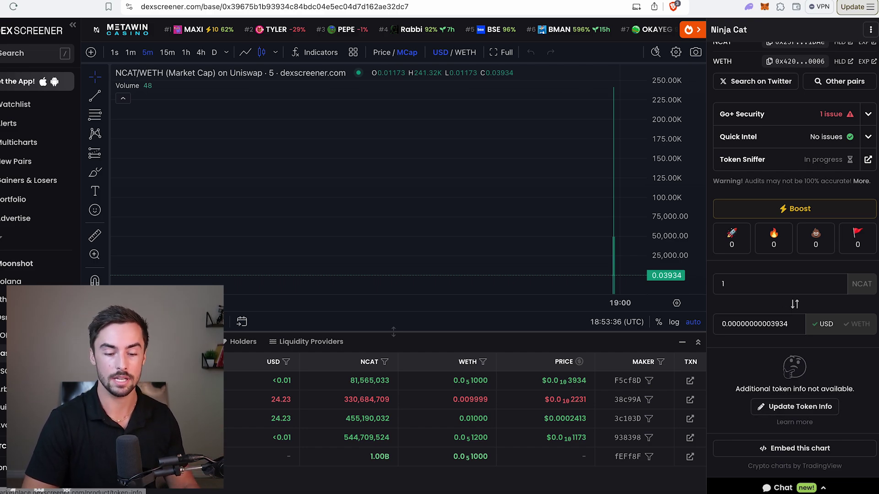
{"action": "scroll", "coordinate": [771, 146], "scroll_direction": "up", "scroll_amount": 10}
{"action": "left_click", "coordinate": [782, 51]}
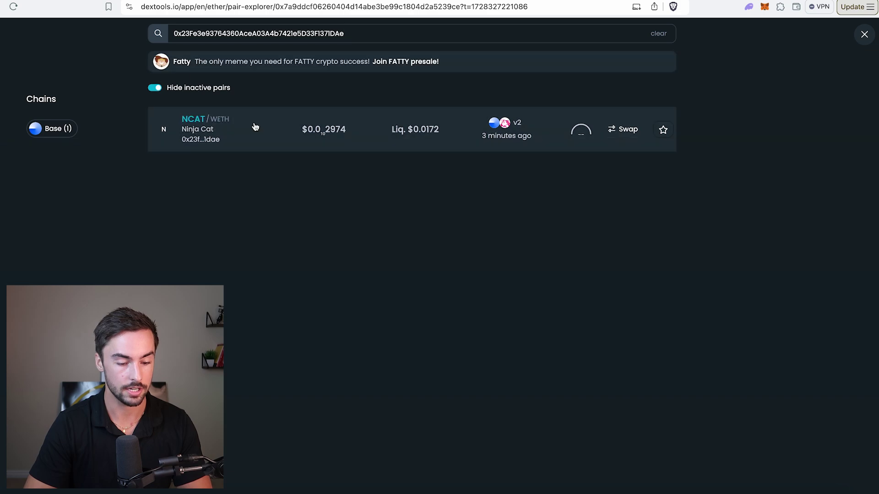
Open the Base NCAT/WETH pair in DEXTools and select the token address on Bedrock's renounce page.
{"action": "left_click", "coordinate": [251, 126]}
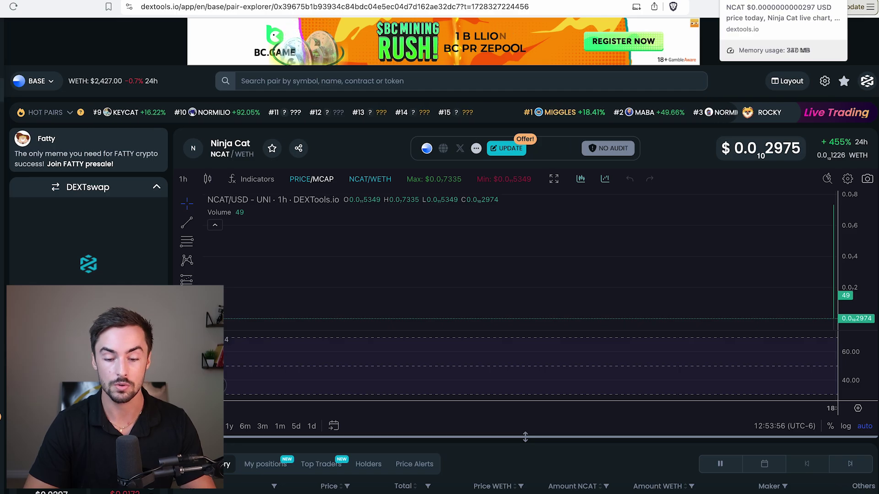
{"action": "key", "text": "ctrl+Tab"}
{"action": "key", "text": "ctrl+Tab"}
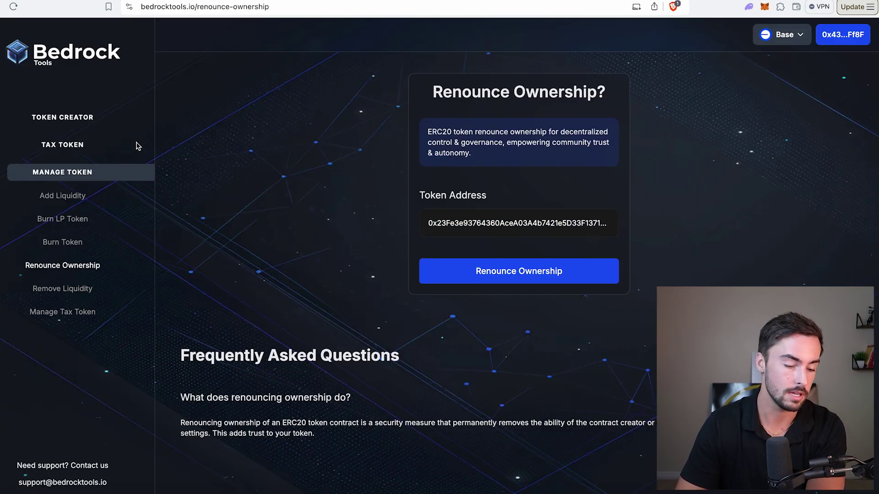
{"action": "left_click", "coordinate": [459, 219]}
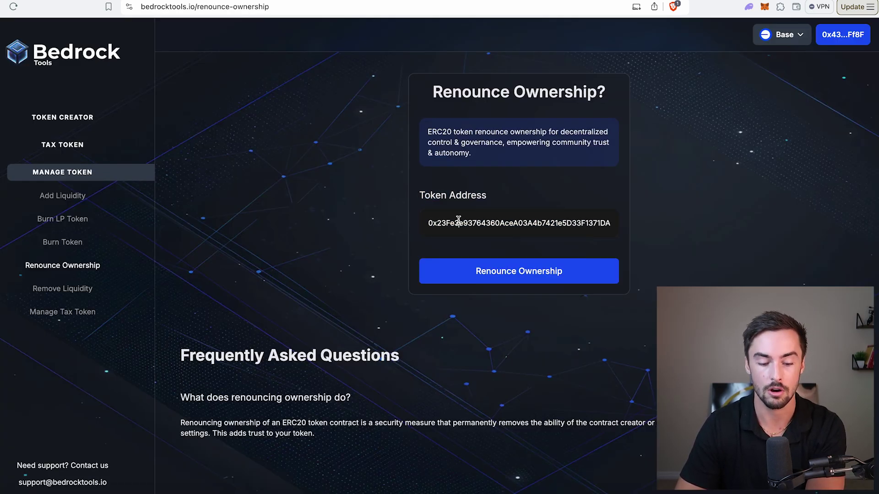
{"action": "triple_click", "coordinate": [458, 220]}
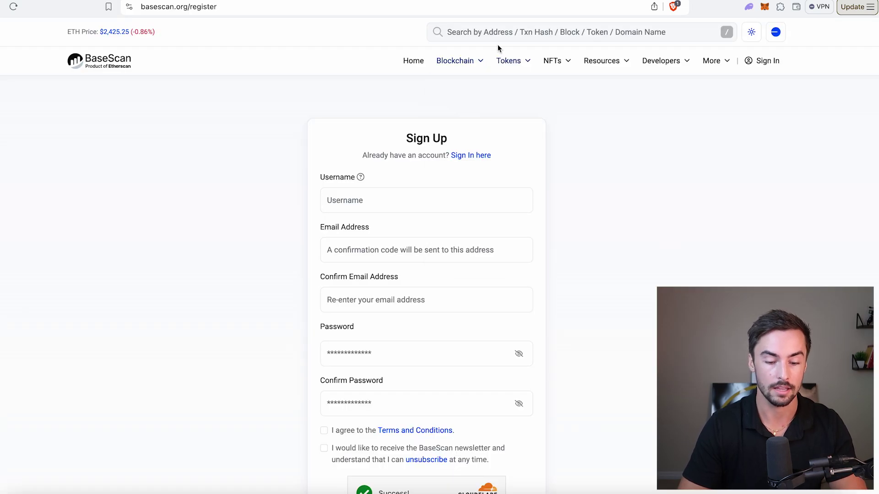
{"action": "left_click", "coordinate": [507, 32]}
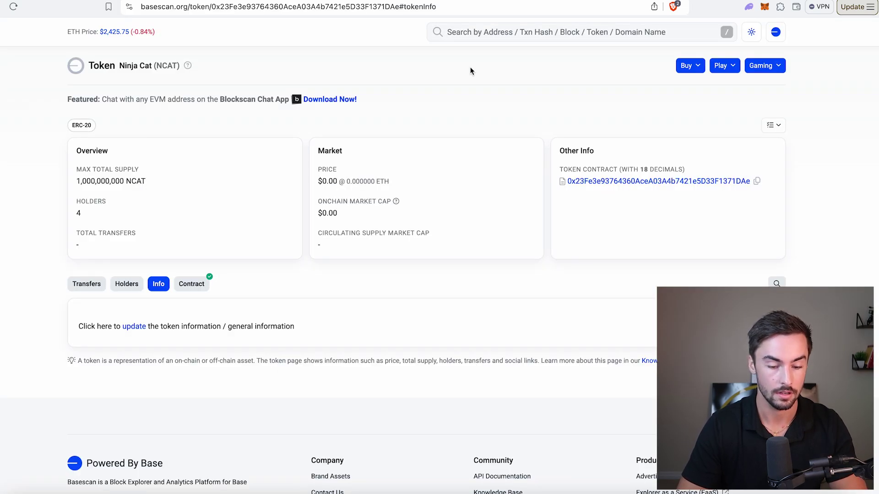
Search BaseScan for the NCAT address, open the Ninja Cat token page, and request an info update.
{"action": "left_click", "coordinate": [496, 33]}
{"action": "key", "text": "super+v"}
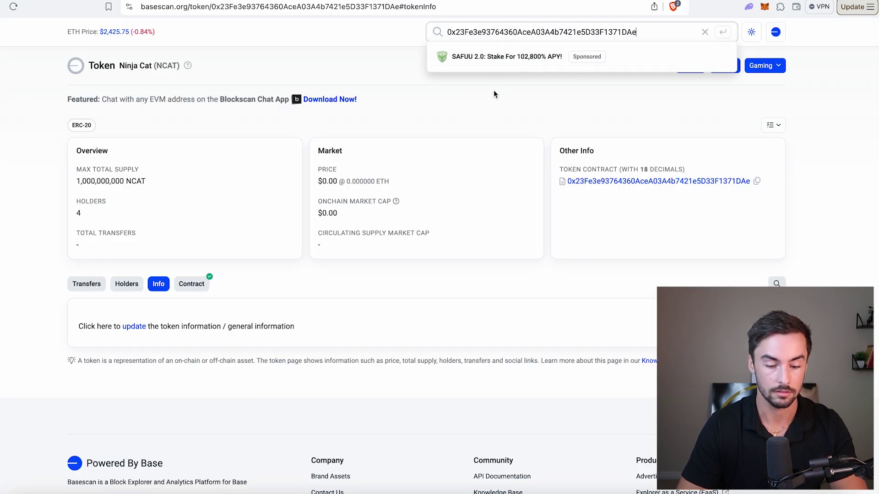
{"action": "left_click", "coordinate": [487, 126]}
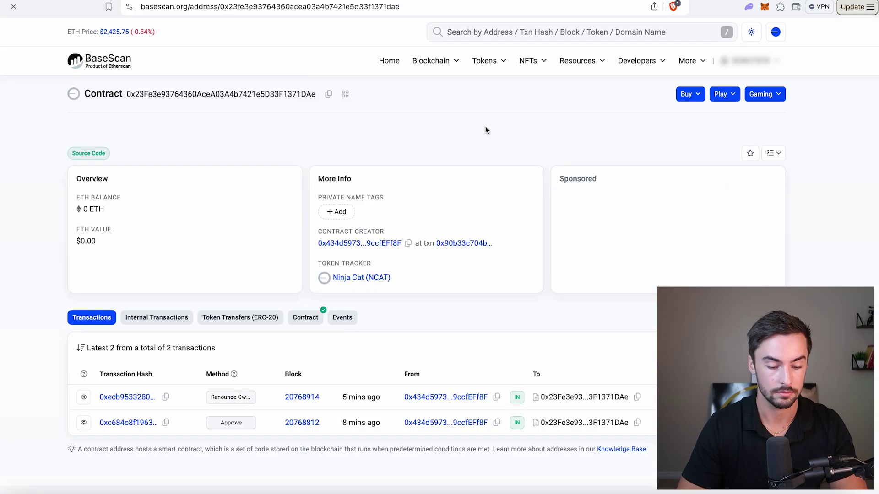
{"action": "left_click", "coordinate": [376, 280]}
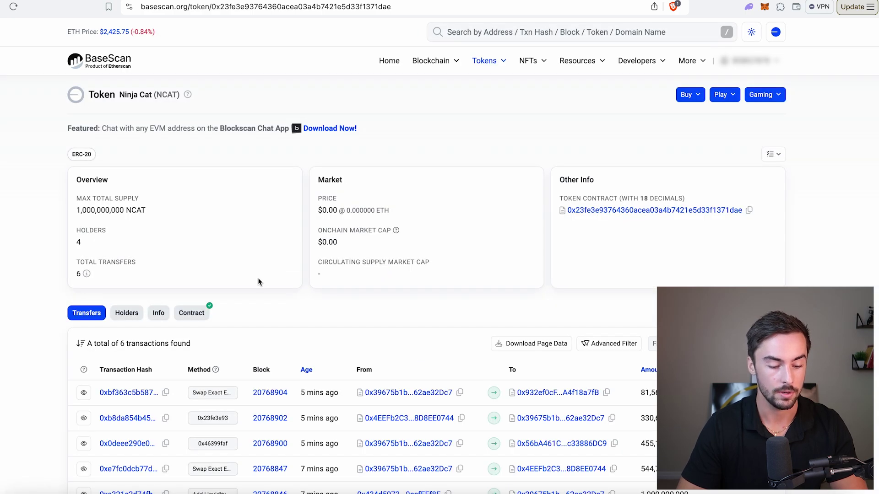
{"action": "scroll", "coordinate": [257, 280], "scroll_direction": "down", "scroll_amount": 1}
{"action": "left_click", "coordinate": [158, 293]}
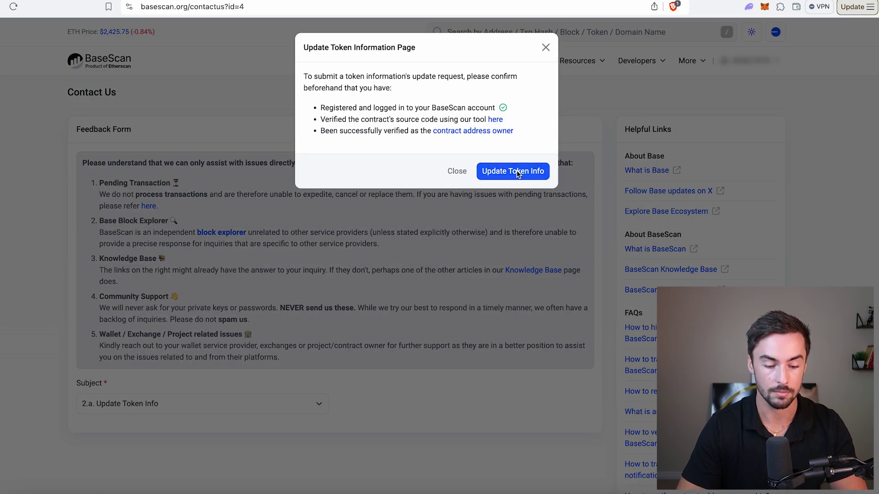
{"action": "left_click", "coordinate": [517, 172]}
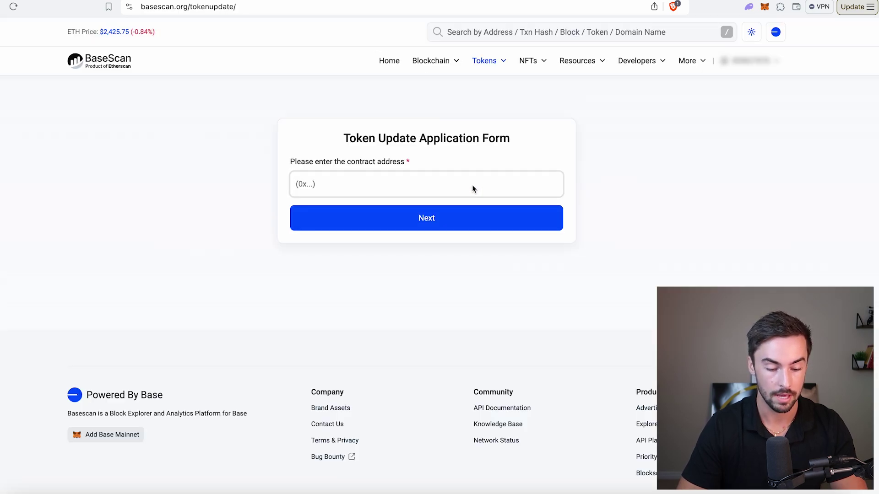
Submit the NCAT contract address and open the ownership verification tool in a new tab.
{"action": "left_click", "coordinate": [472, 188]}
{"action": "key", "text": "ctrl+v"}
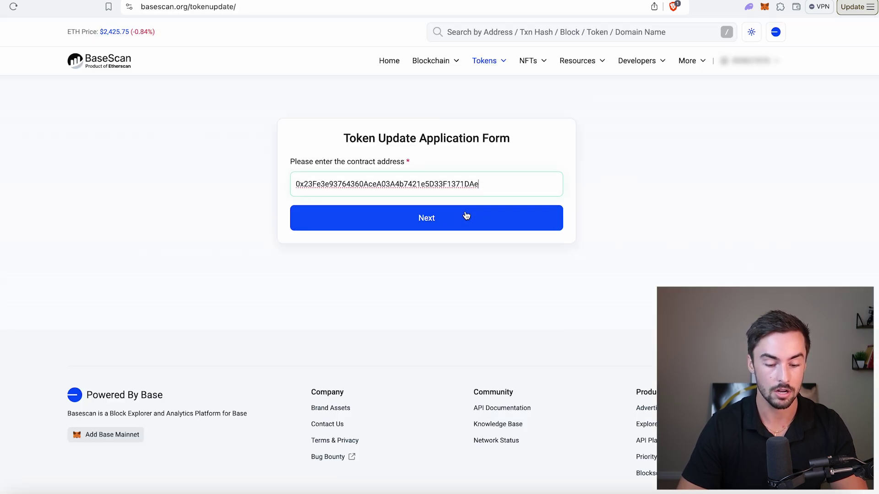
{"action": "left_click", "coordinate": [434, 222]}
{"action": "right_click", "coordinate": [476, 182]}
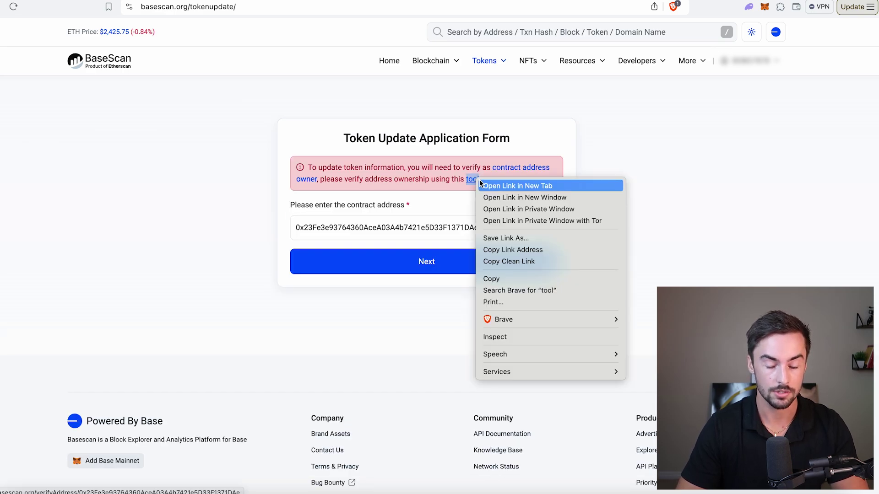
{"action": "left_click", "coordinate": [485, 182]}
{"action": "key", "text": "ctrl+Tab"}
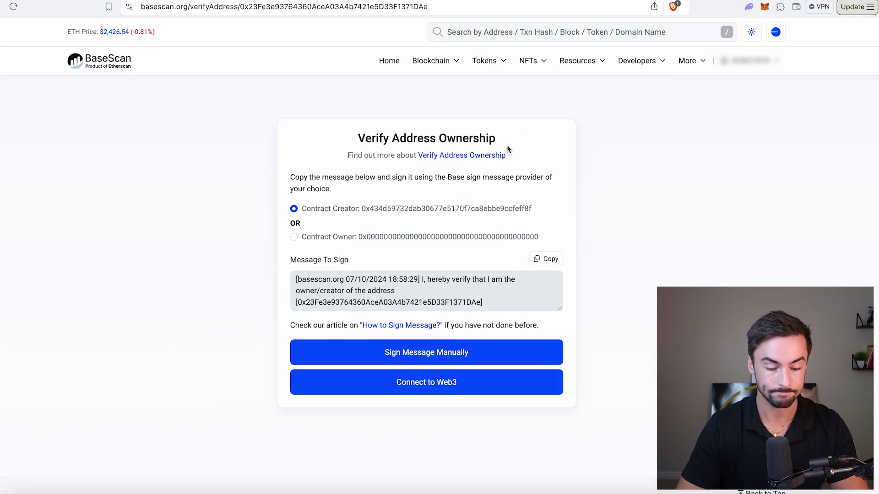
Connect MetaMask, sign the ownership message, and proceed with the signature hash.
{"action": "left_click", "coordinate": [411, 391]}
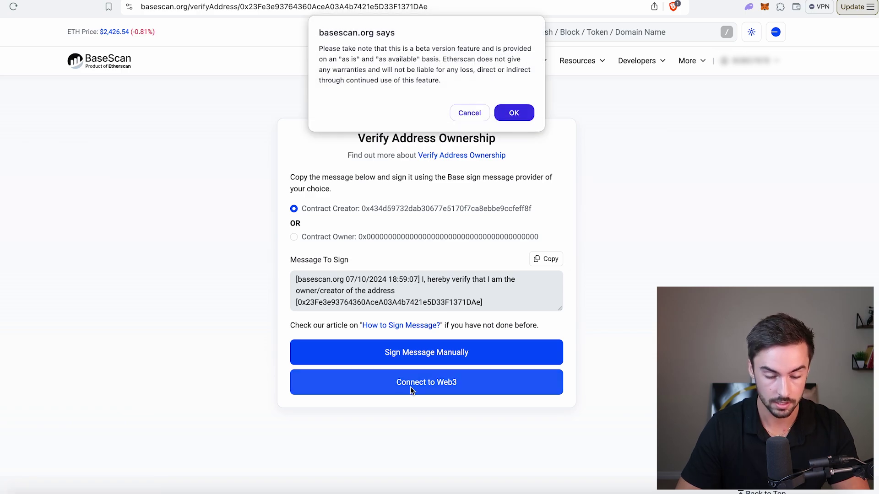
{"action": "left_click", "coordinate": [514, 113]}
{"action": "left_click", "coordinate": [440, 124]}
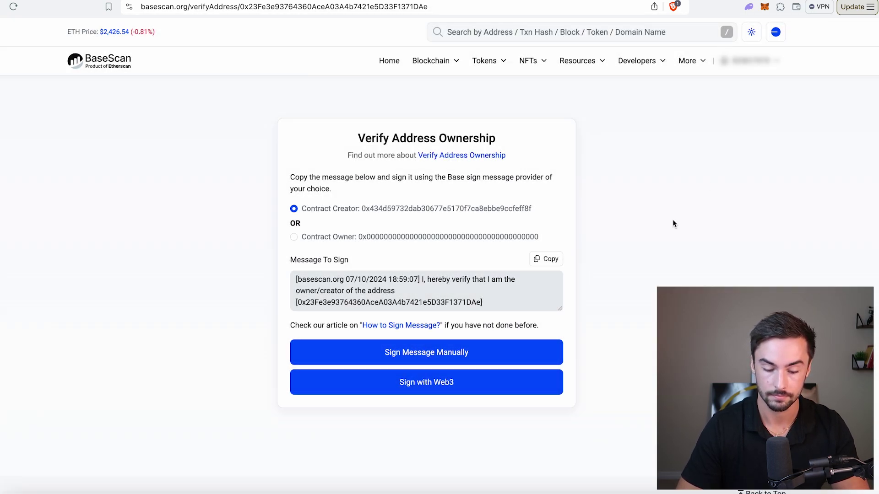
{"action": "left_click", "coordinate": [543, 389]}
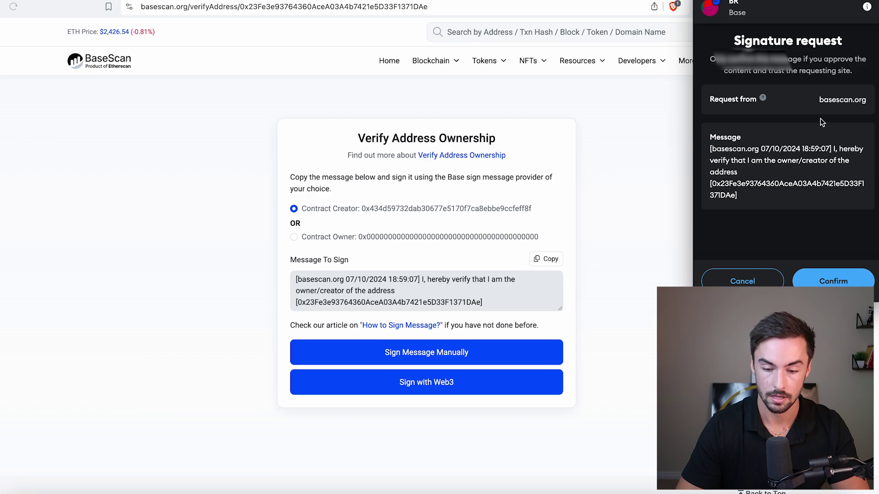
{"action": "left_click_drag", "start_coordinate": [786, 1], "coordinate": [699, 78]}
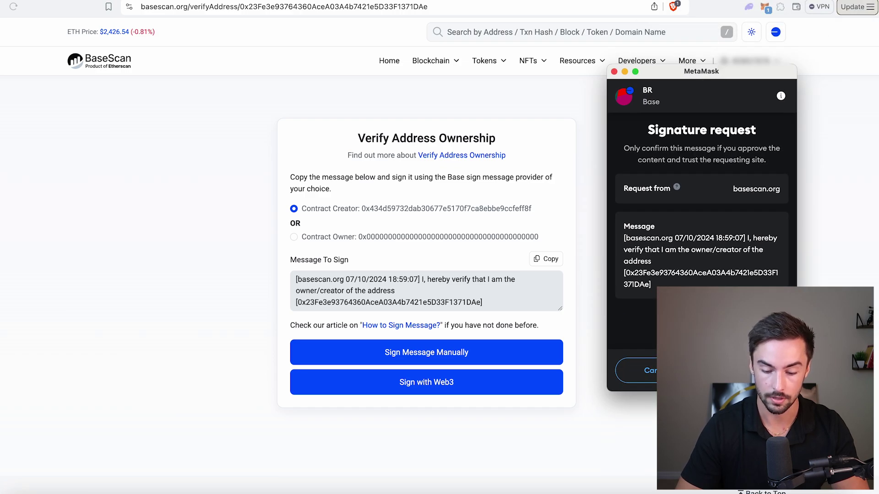
{"action": "left_click", "coordinate": [746, 370]}
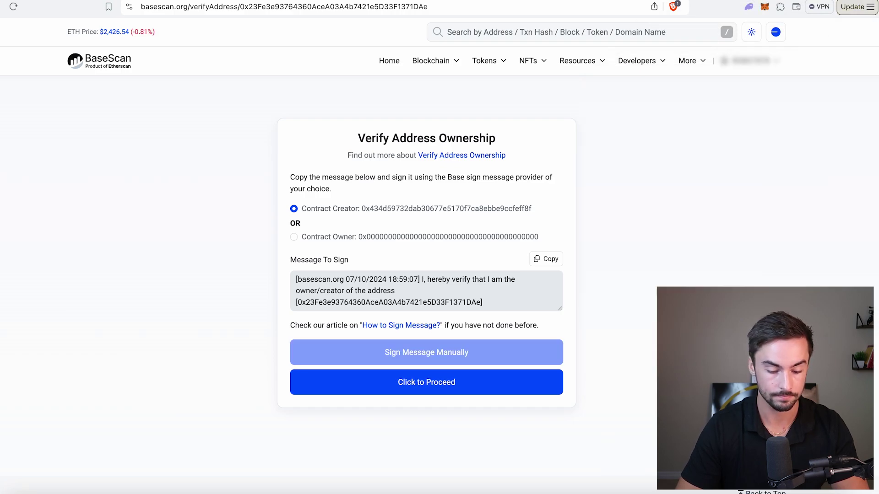
{"action": "left_click", "coordinate": [409, 385]}
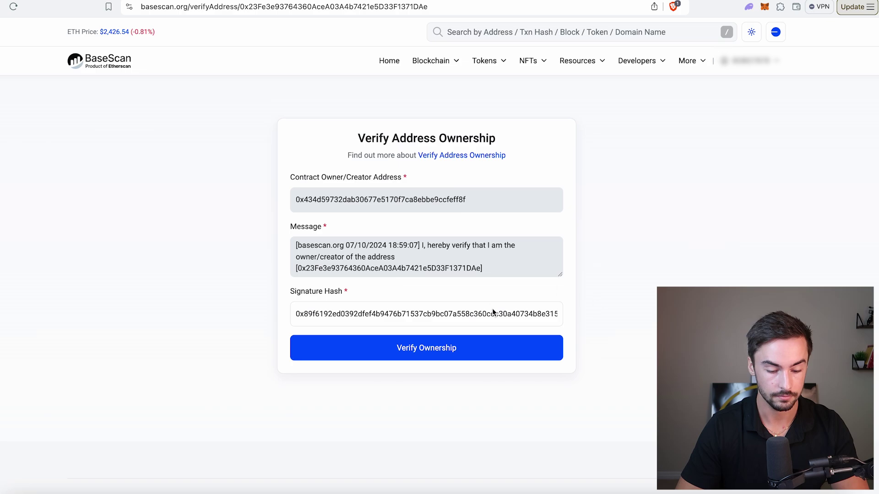
Verify contract ownership, dismiss the notice, and review the NCAT Token Update form sections.
{"action": "left_click", "coordinate": [439, 352]}
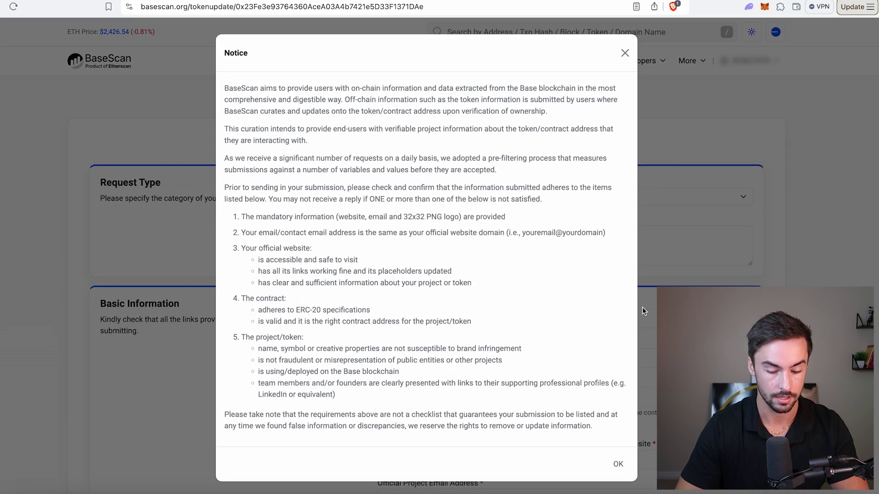
{"action": "left_click", "coordinate": [618, 465]}
{"action": "scroll", "coordinate": [321, 287], "scroll_direction": "down", "scroll_amount": 3}
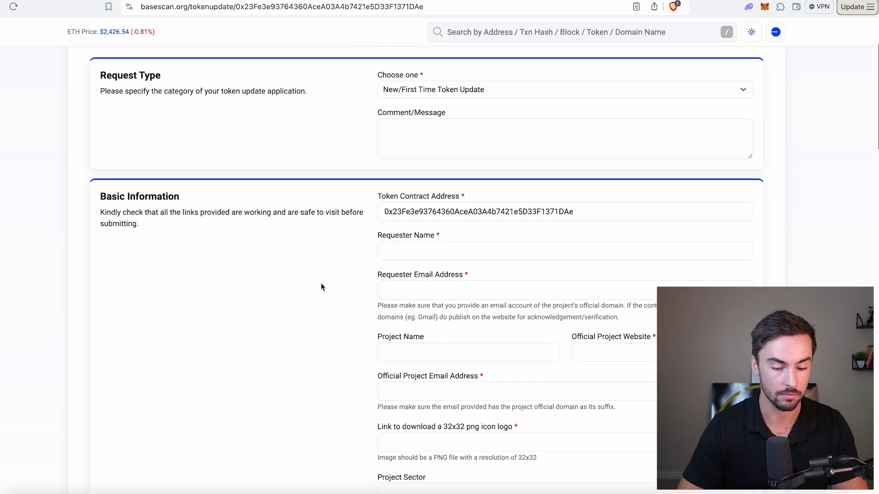
{"action": "scroll", "coordinate": [340, 300], "scroll_direction": "down", "scroll_amount": 15}
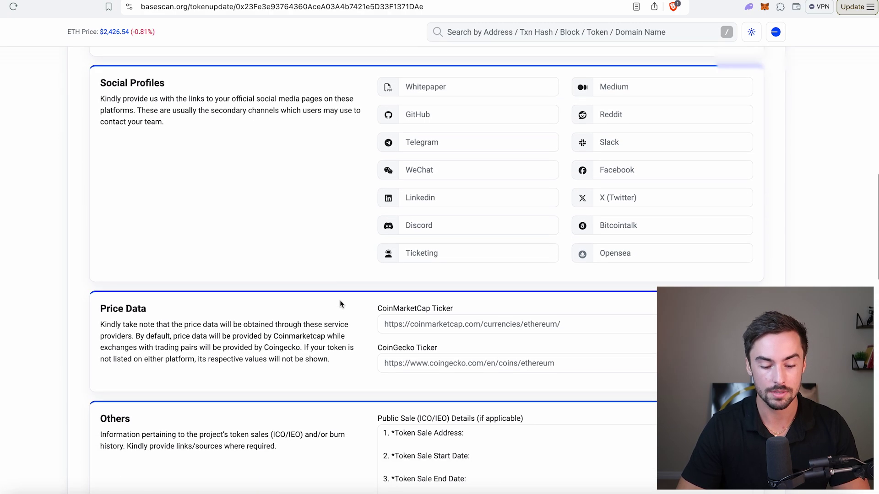
{"action": "scroll", "coordinate": [495, 338], "scroll_direction": "down", "scroll_amount": 2}
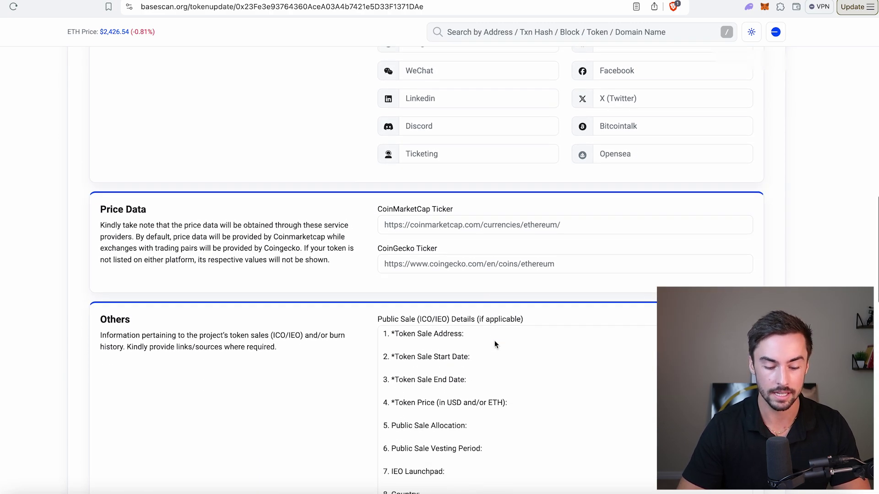
{"action": "scroll", "coordinate": [319, 323], "scroll_direction": "down", "scroll_amount": 2}
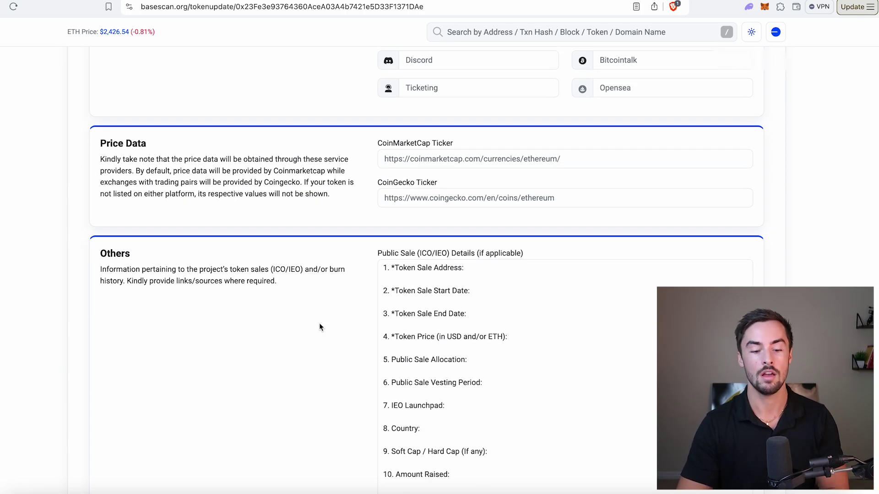
{"action": "scroll", "coordinate": [320, 327], "scroll_direction": "down", "scroll_amount": 2}
{"action": "scroll", "coordinate": [320, 326], "scroll_direction": "up", "scroll_amount": 15}
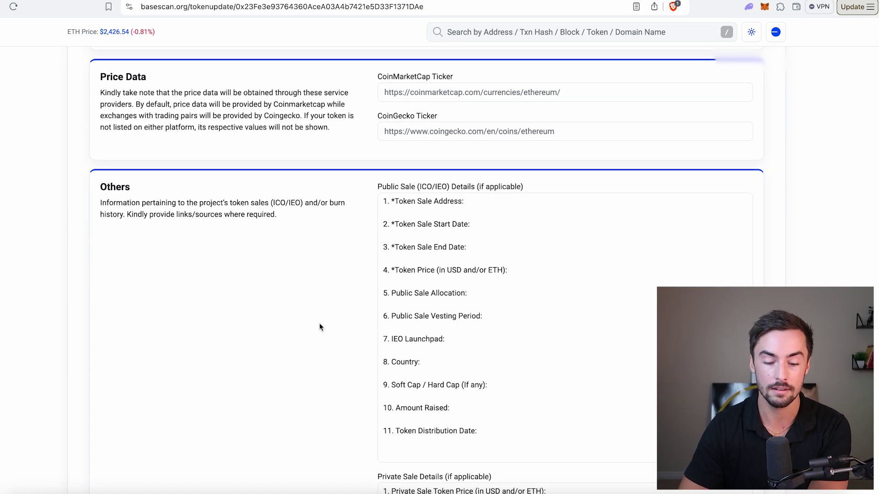
{"action": "scroll", "coordinate": [320, 326], "scroll_direction": "down", "scroll_amount": 20}
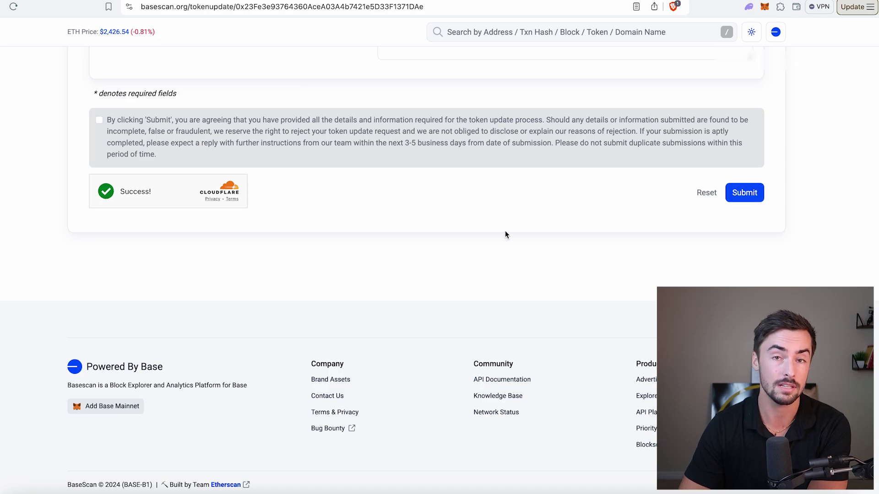
{"action": "scroll", "coordinate": [505, 231], "scroll_direction": "up", "scroll_amount": 10}
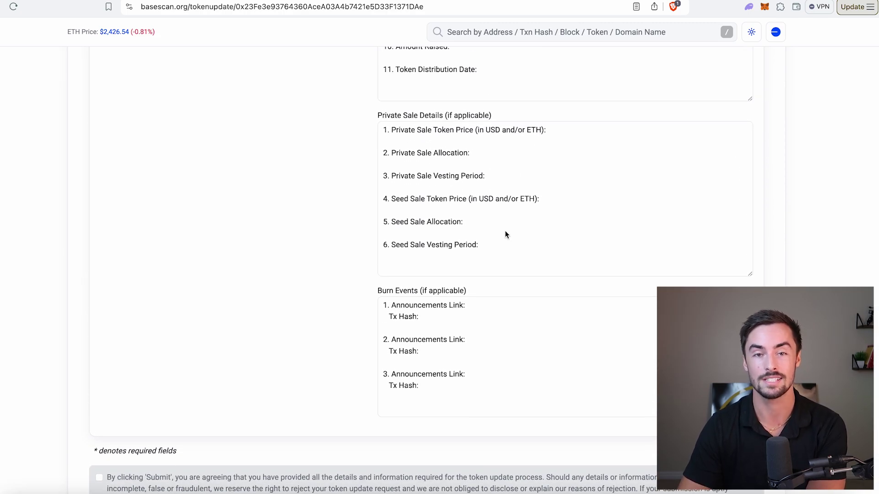